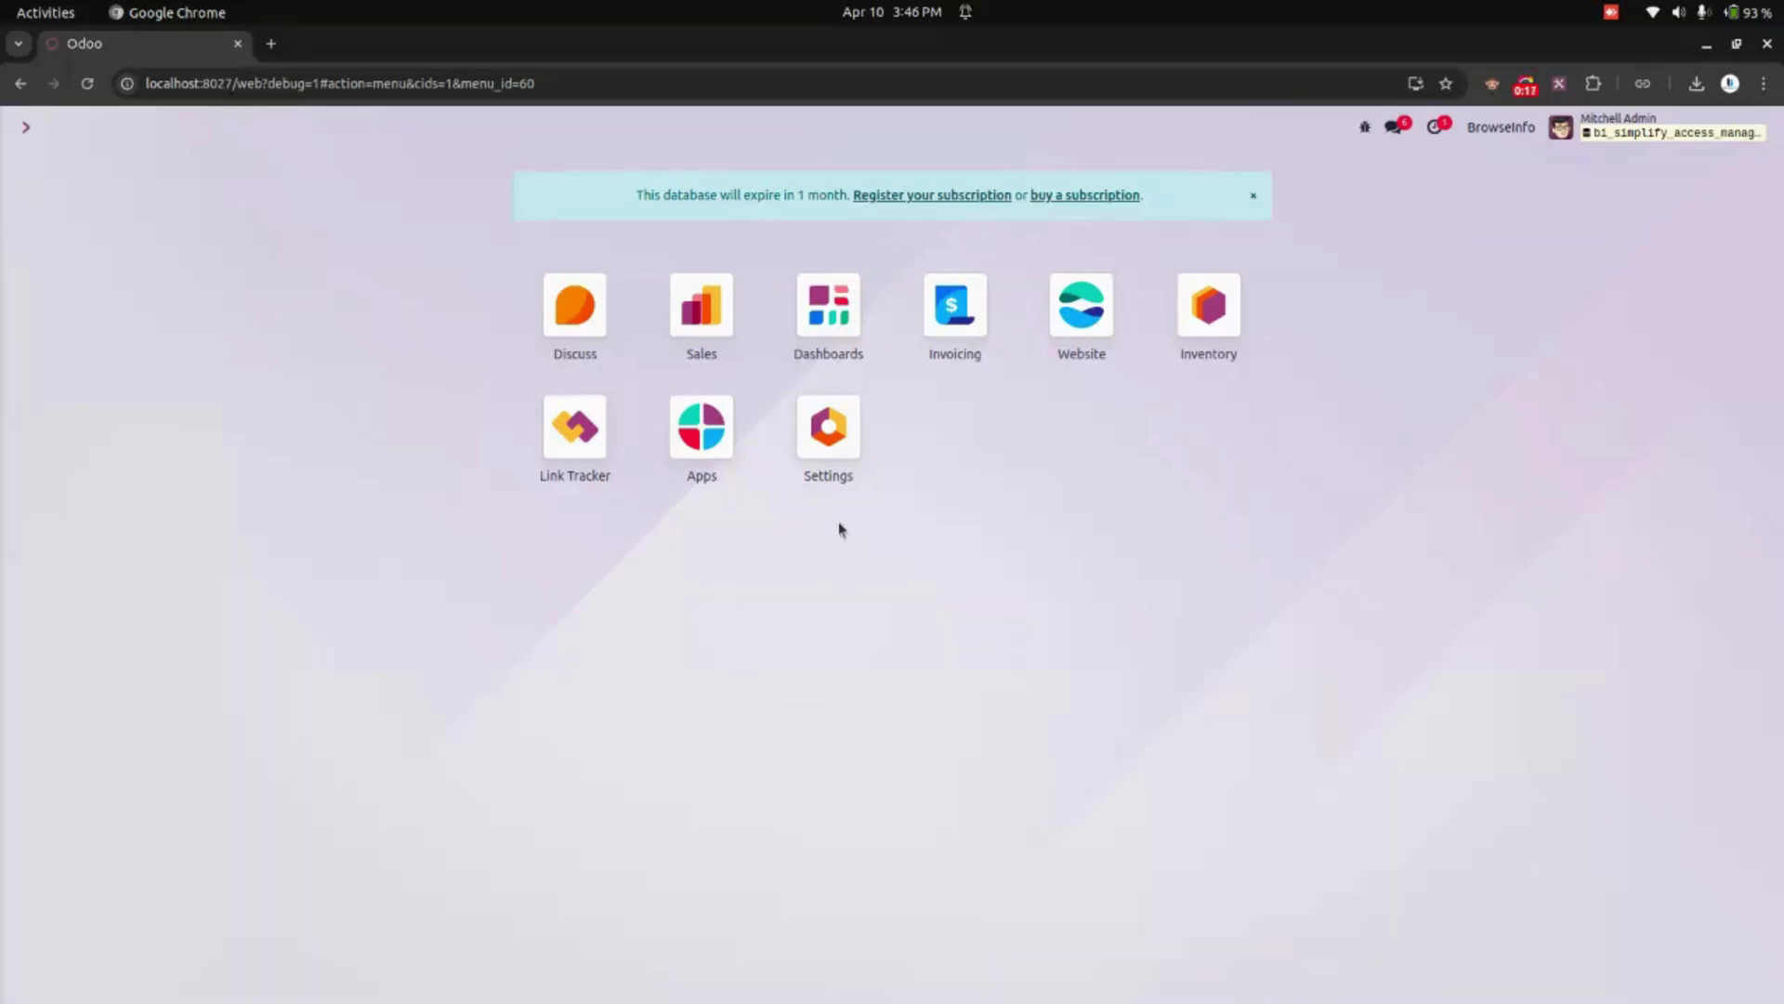
# - Open the Mitchell Admin user record from Settings > Users & Companies > Users
pyautogui.click(840, 449)
pyautogui.click(309, 130)
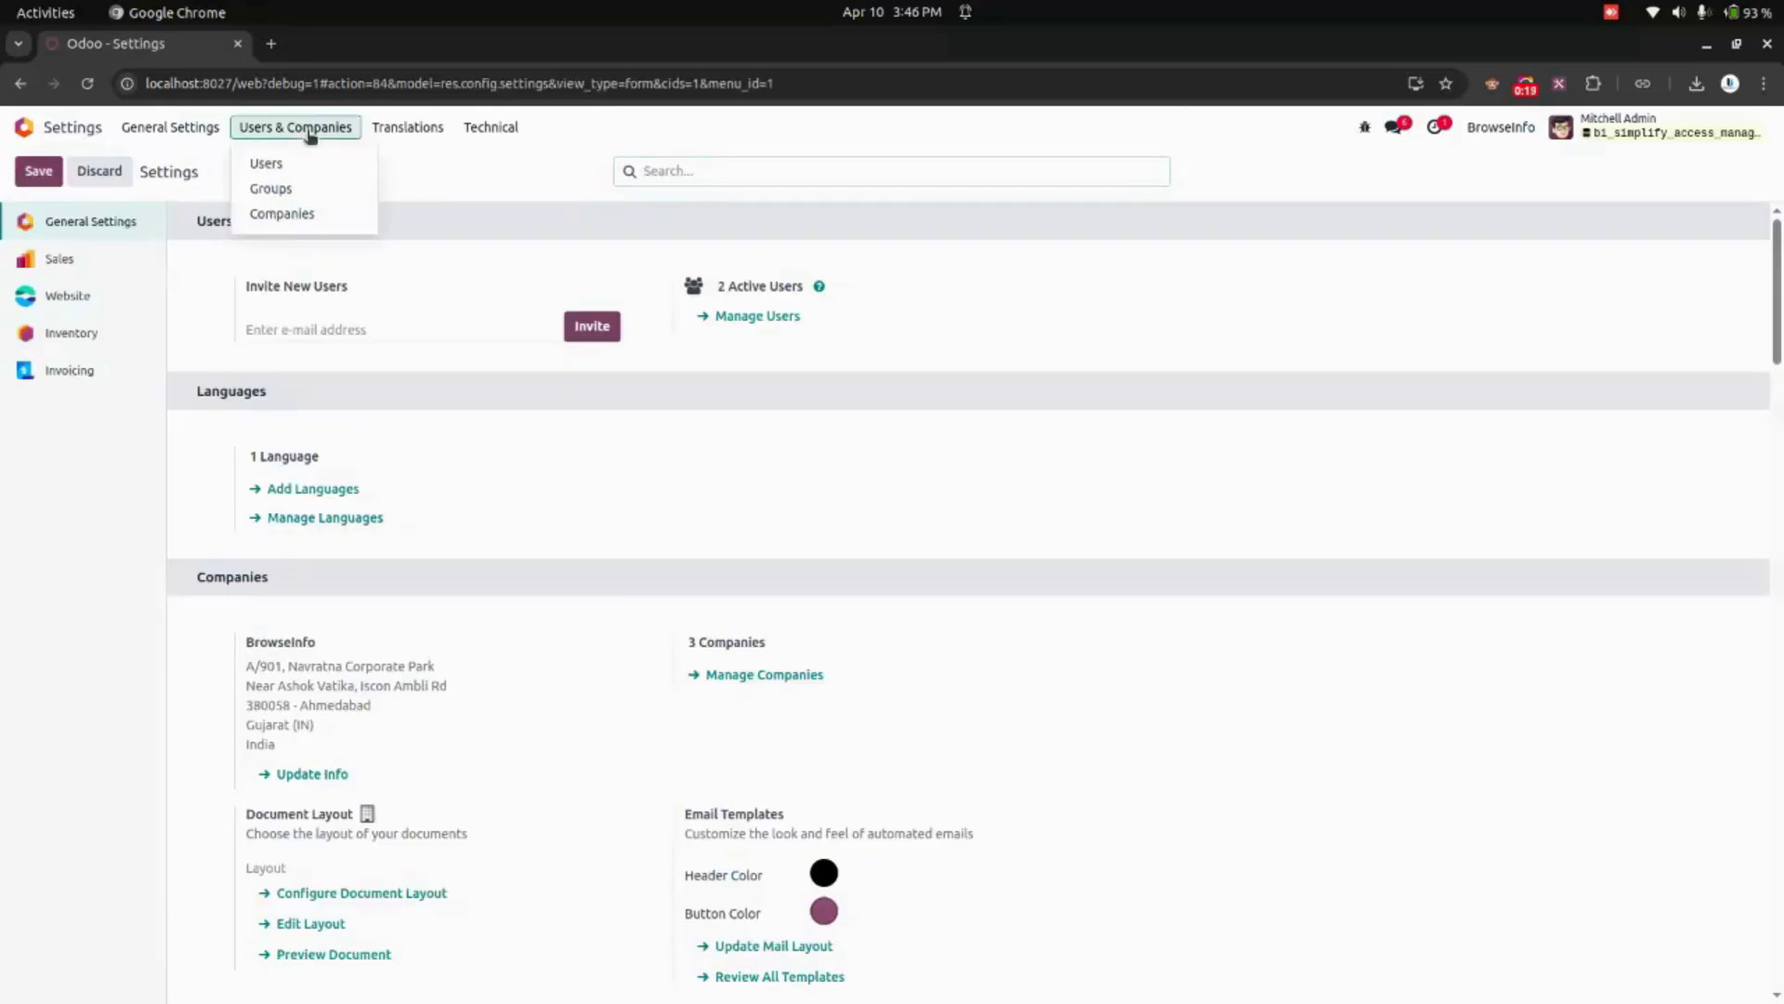
pyautogui.click(338, 166)
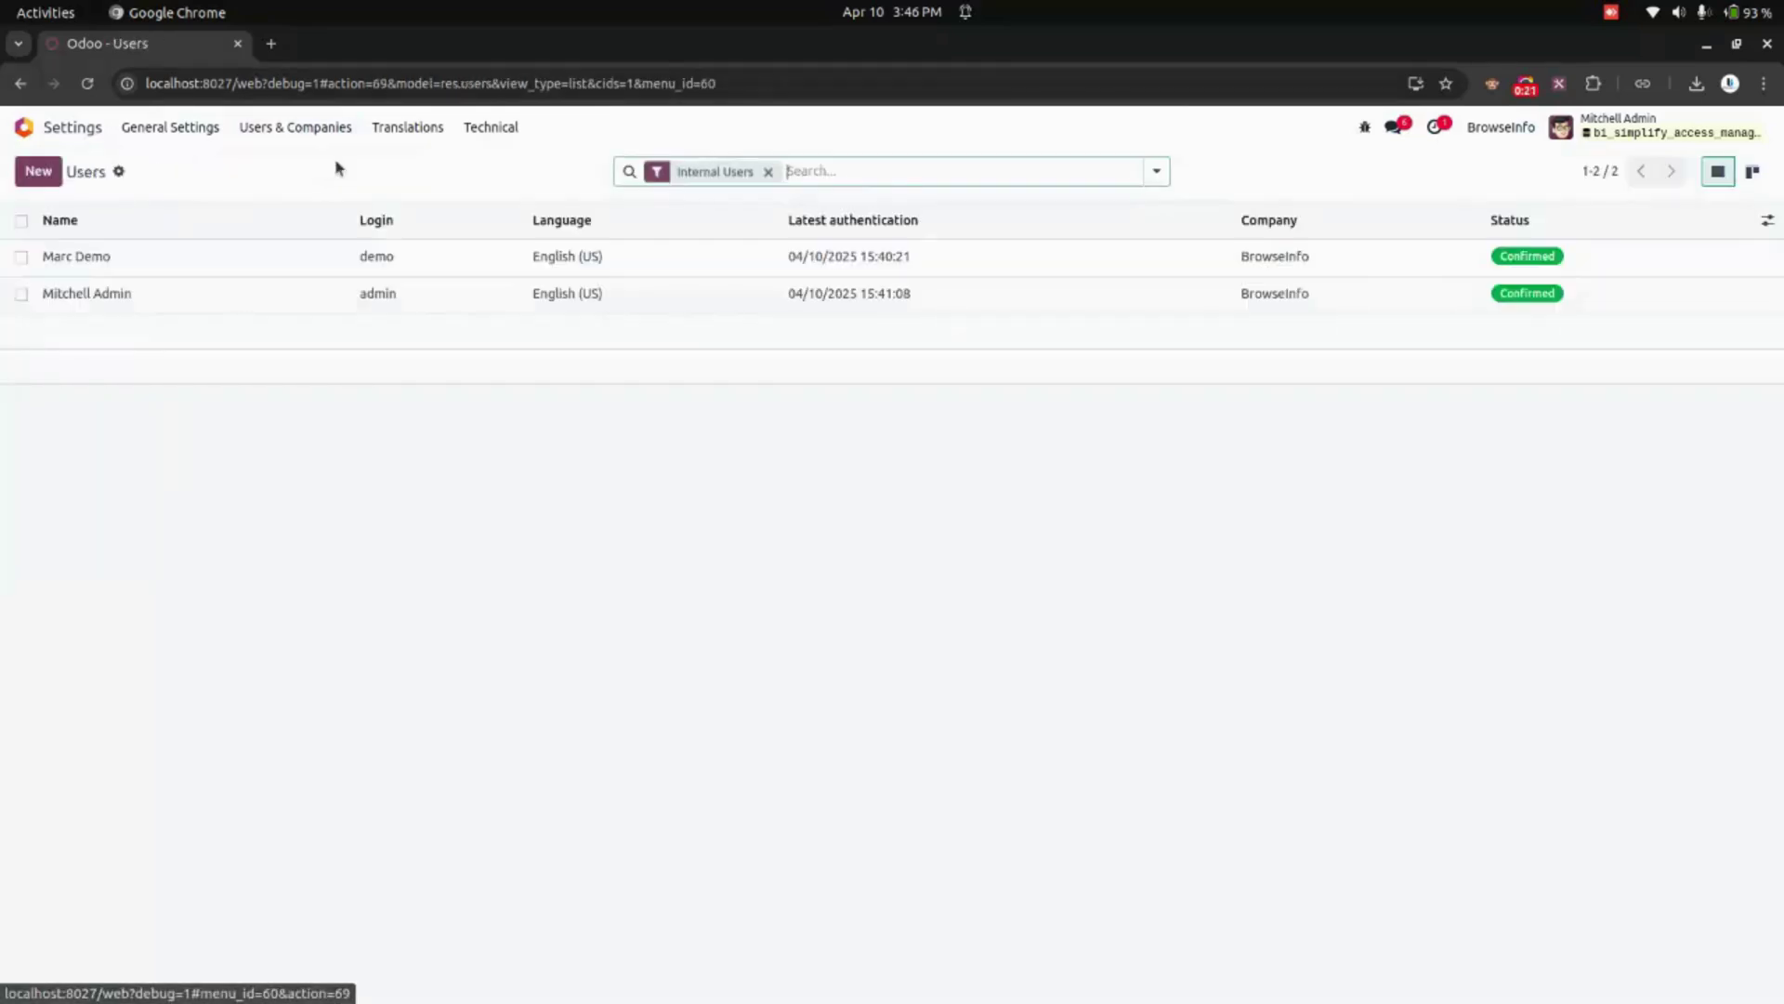
pyautogui.click(410, 296)
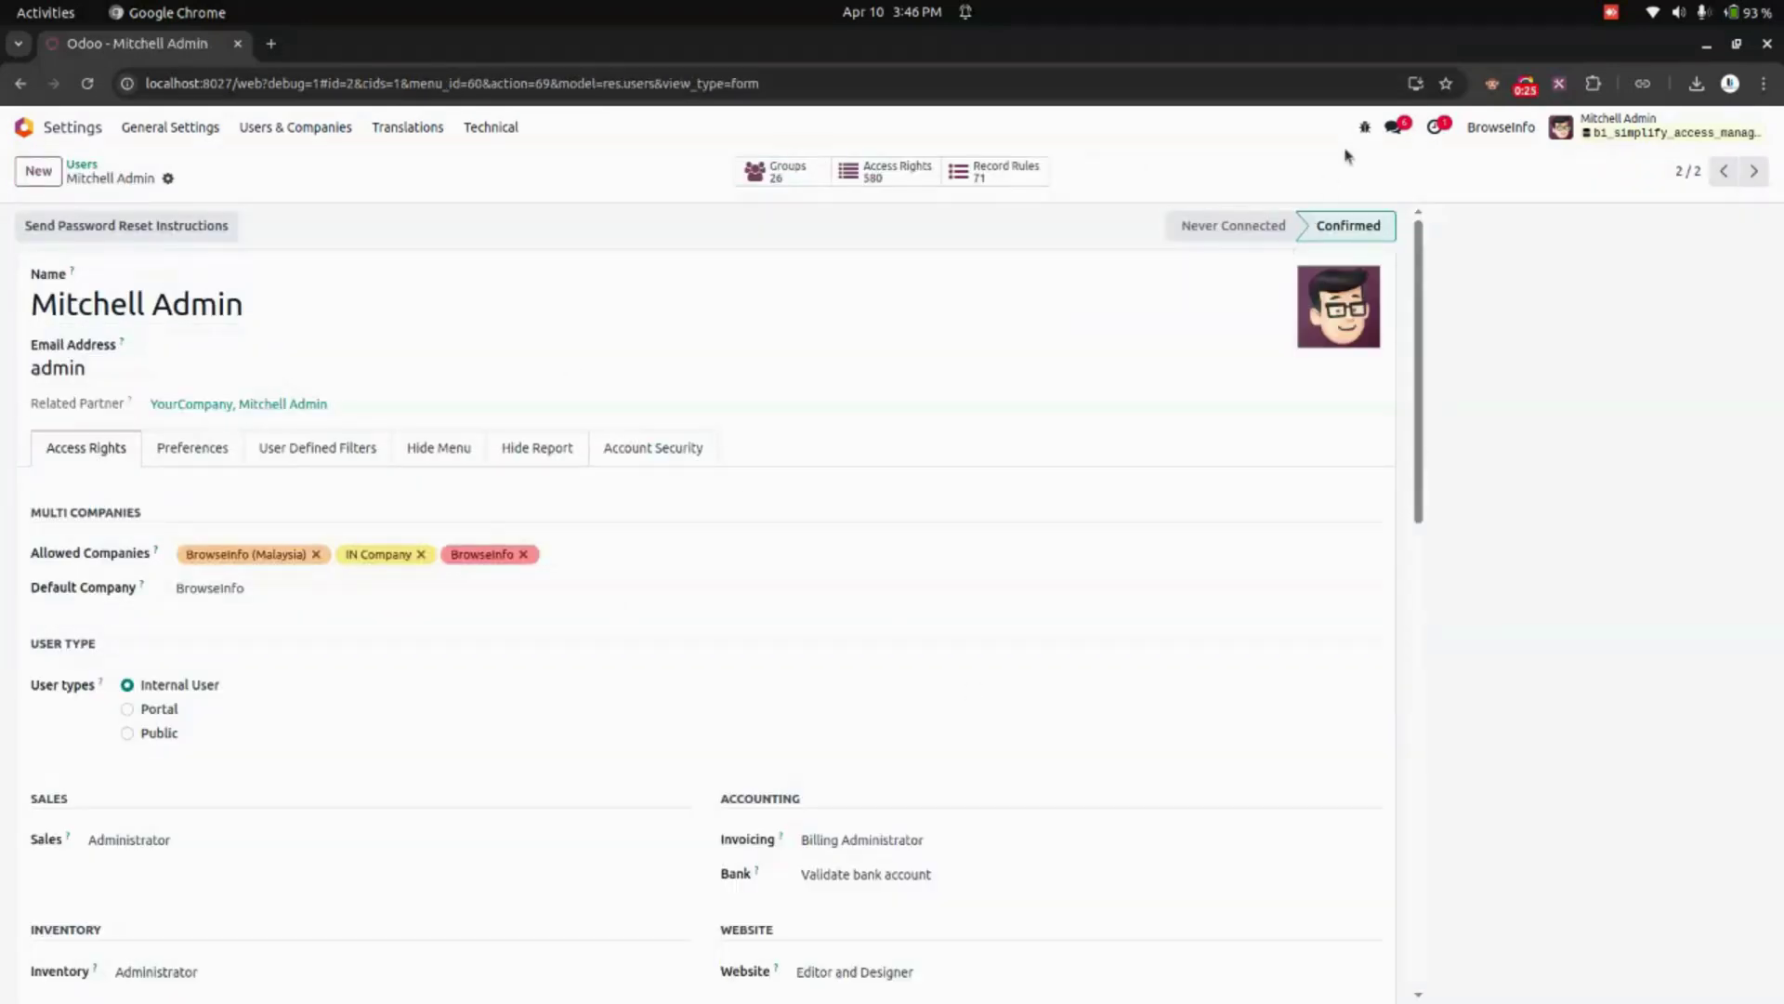
# - Review the administrator's Access Rights tab, then view its empty User Defined Filters list
pyautogui.scroll(-15, 910, 425)
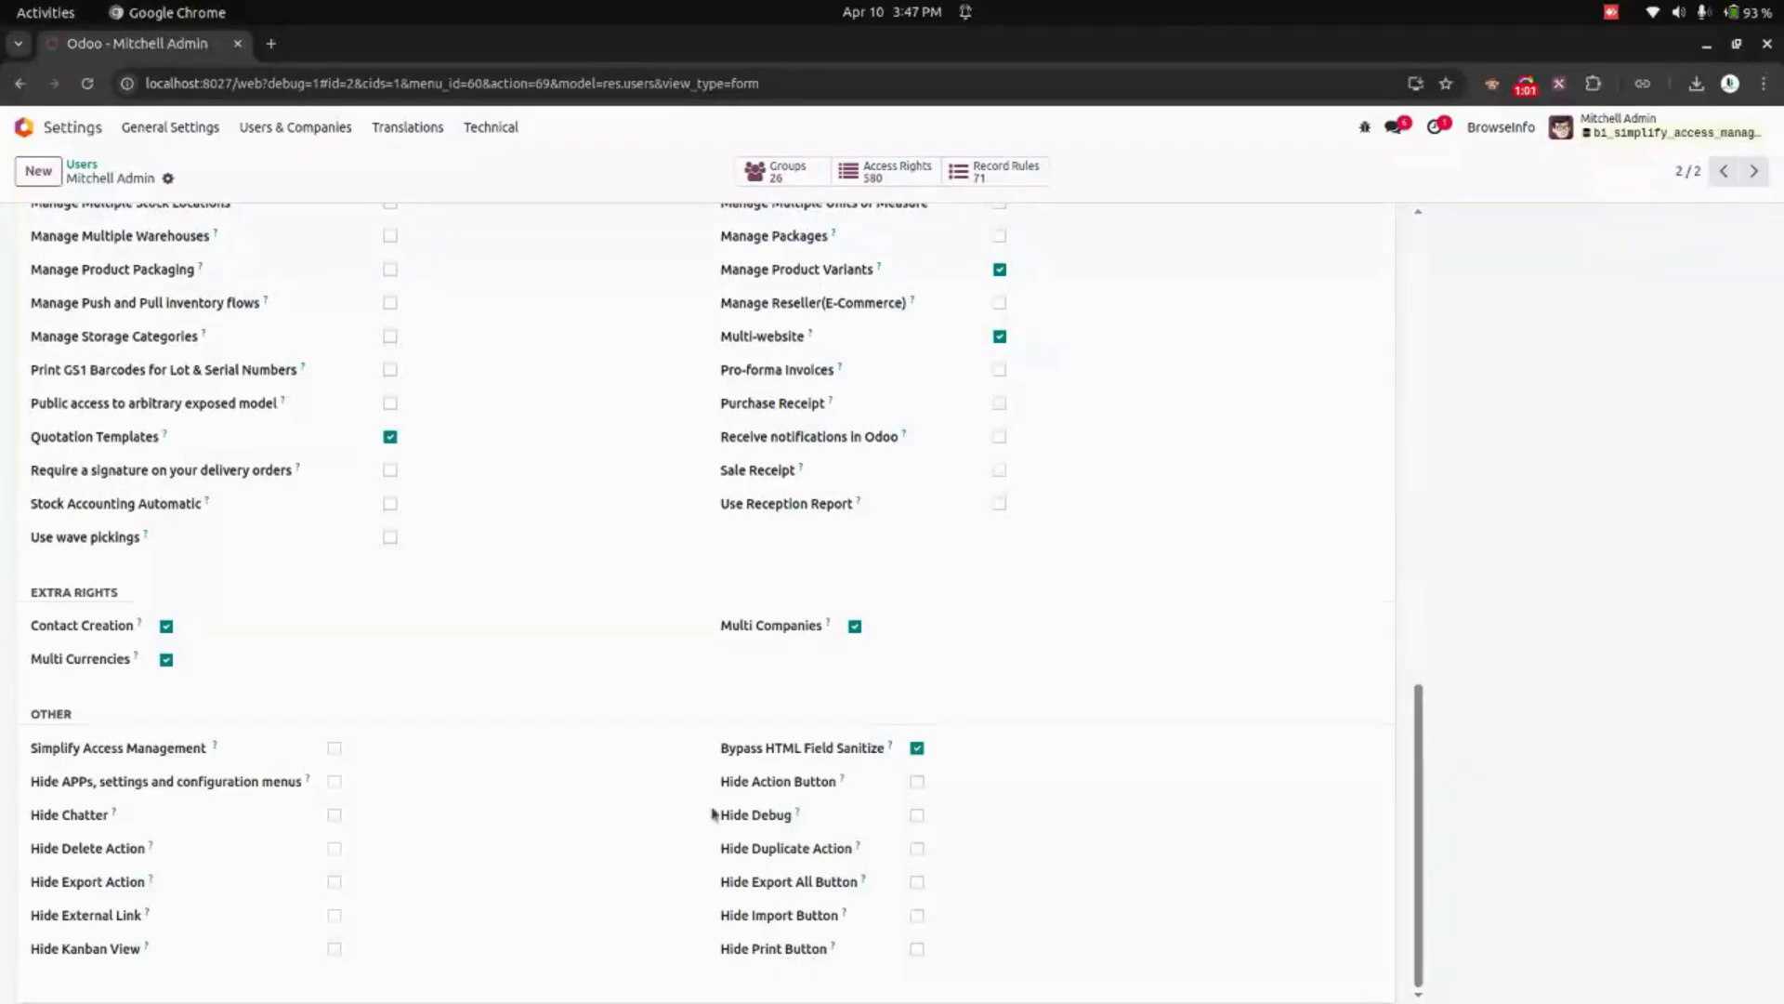
pyautogui.scroll(15, 655, 684)
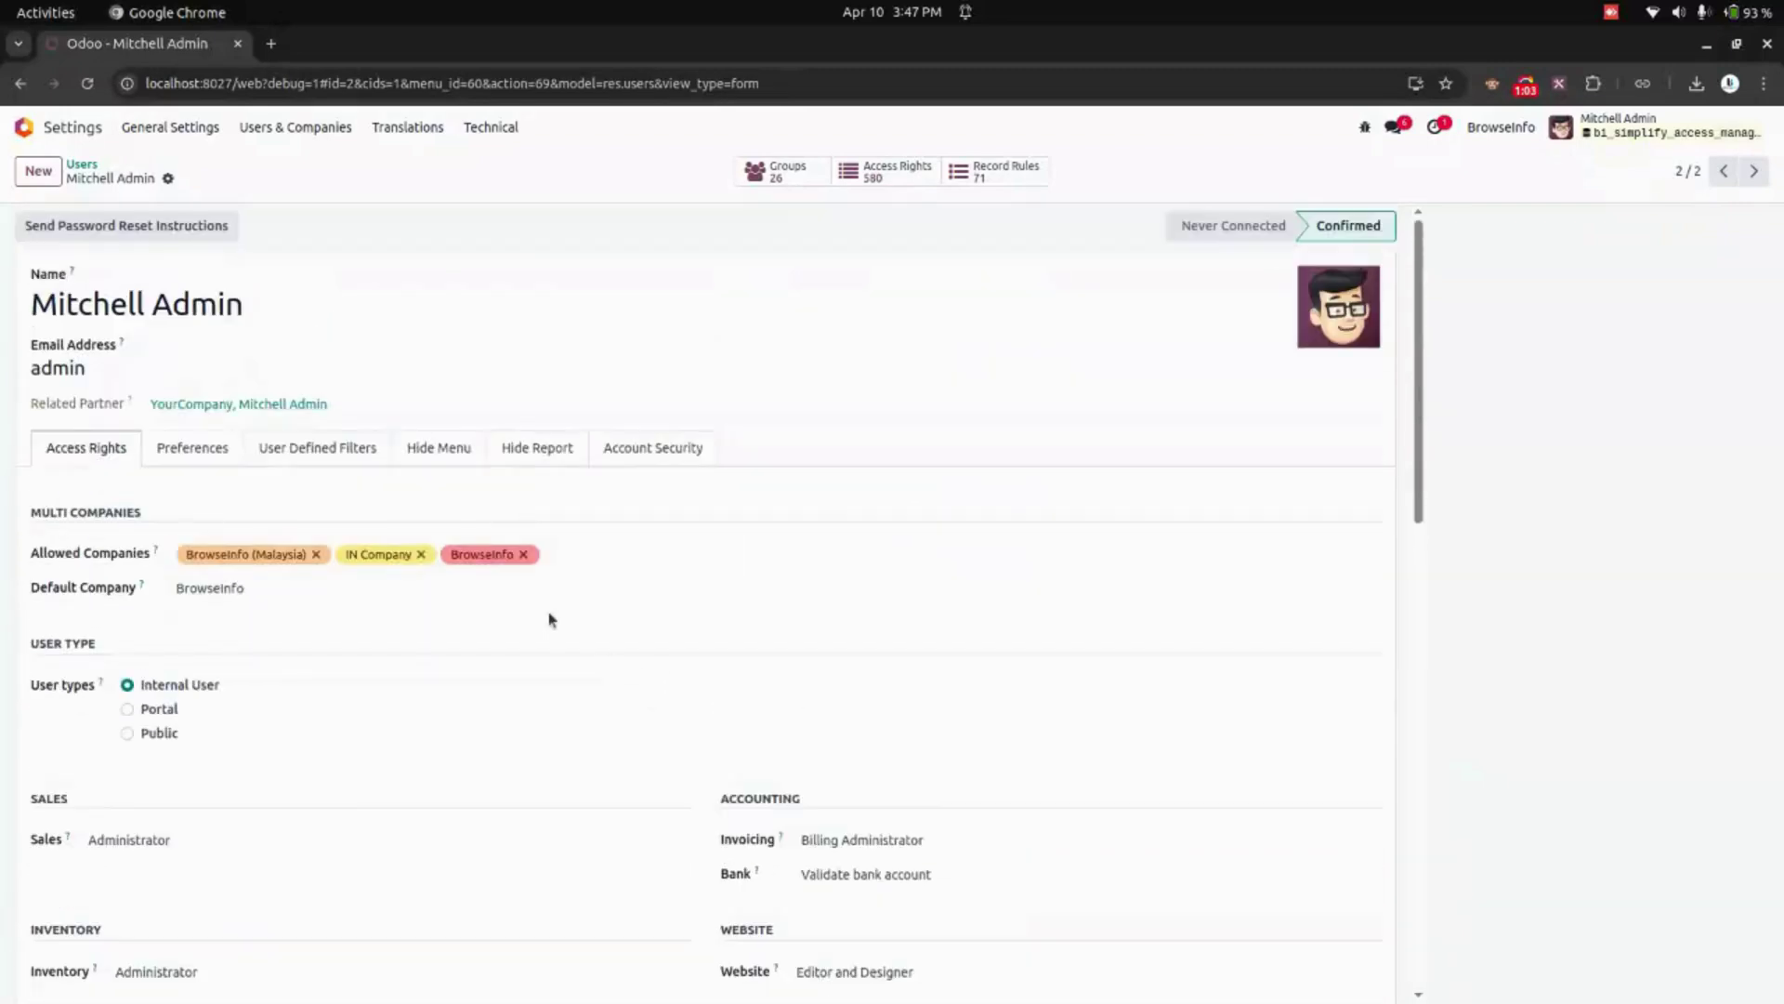
pyautogui.click(352, 453)
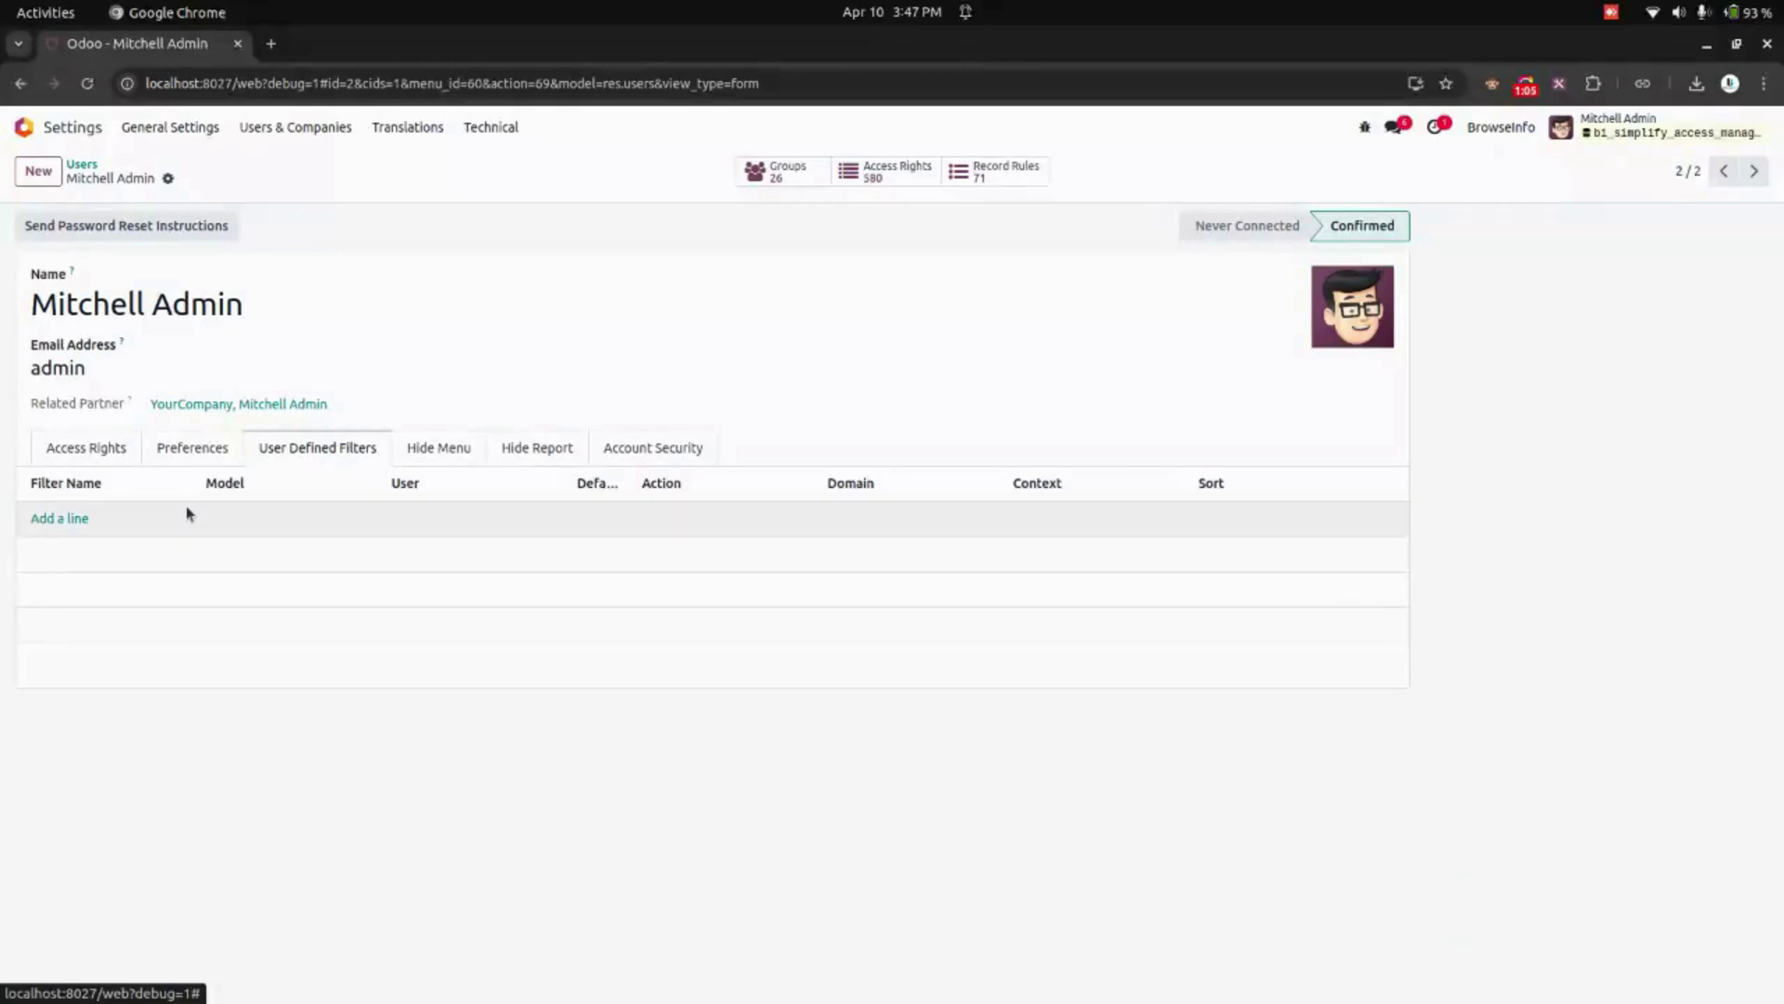
# - Move to the Marc Demo record, review its Access Rights, and view its User Defined Filters
pyautogui.click(1723, 171)
pyautogui.click(65, 455)
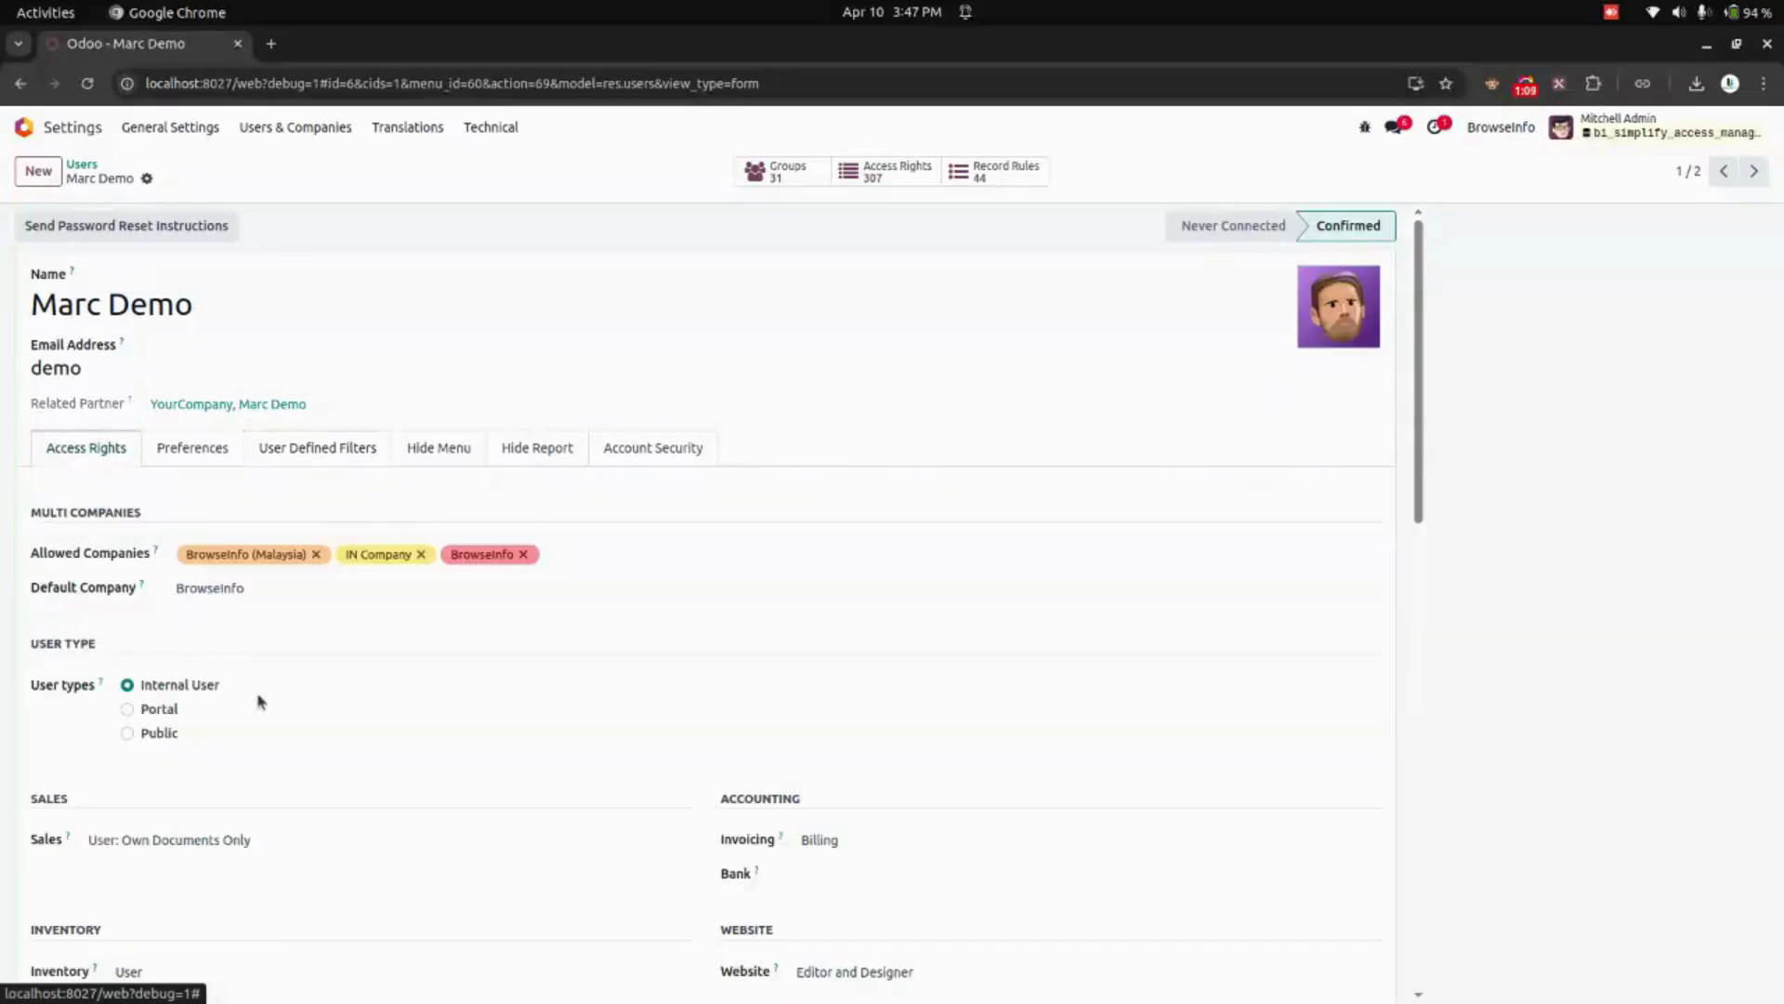
pyautogui.scroll(-15, 346, 678)
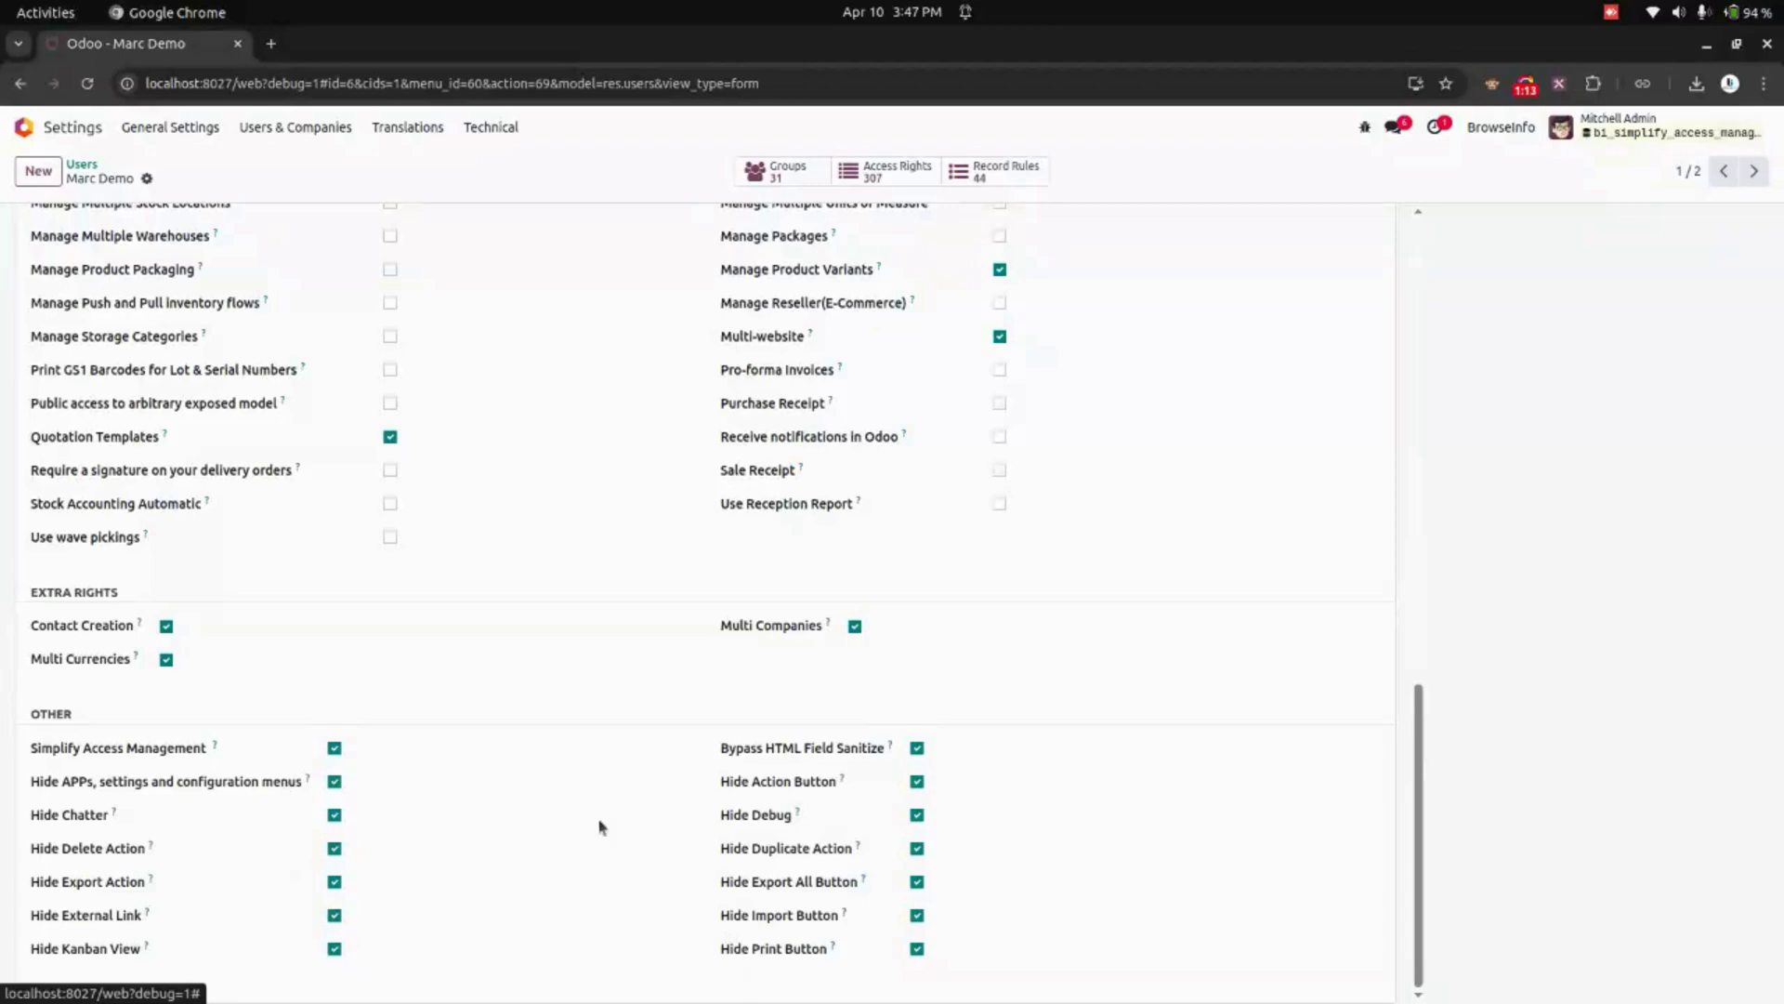
pyautogui.scroll(15, 227, 497)
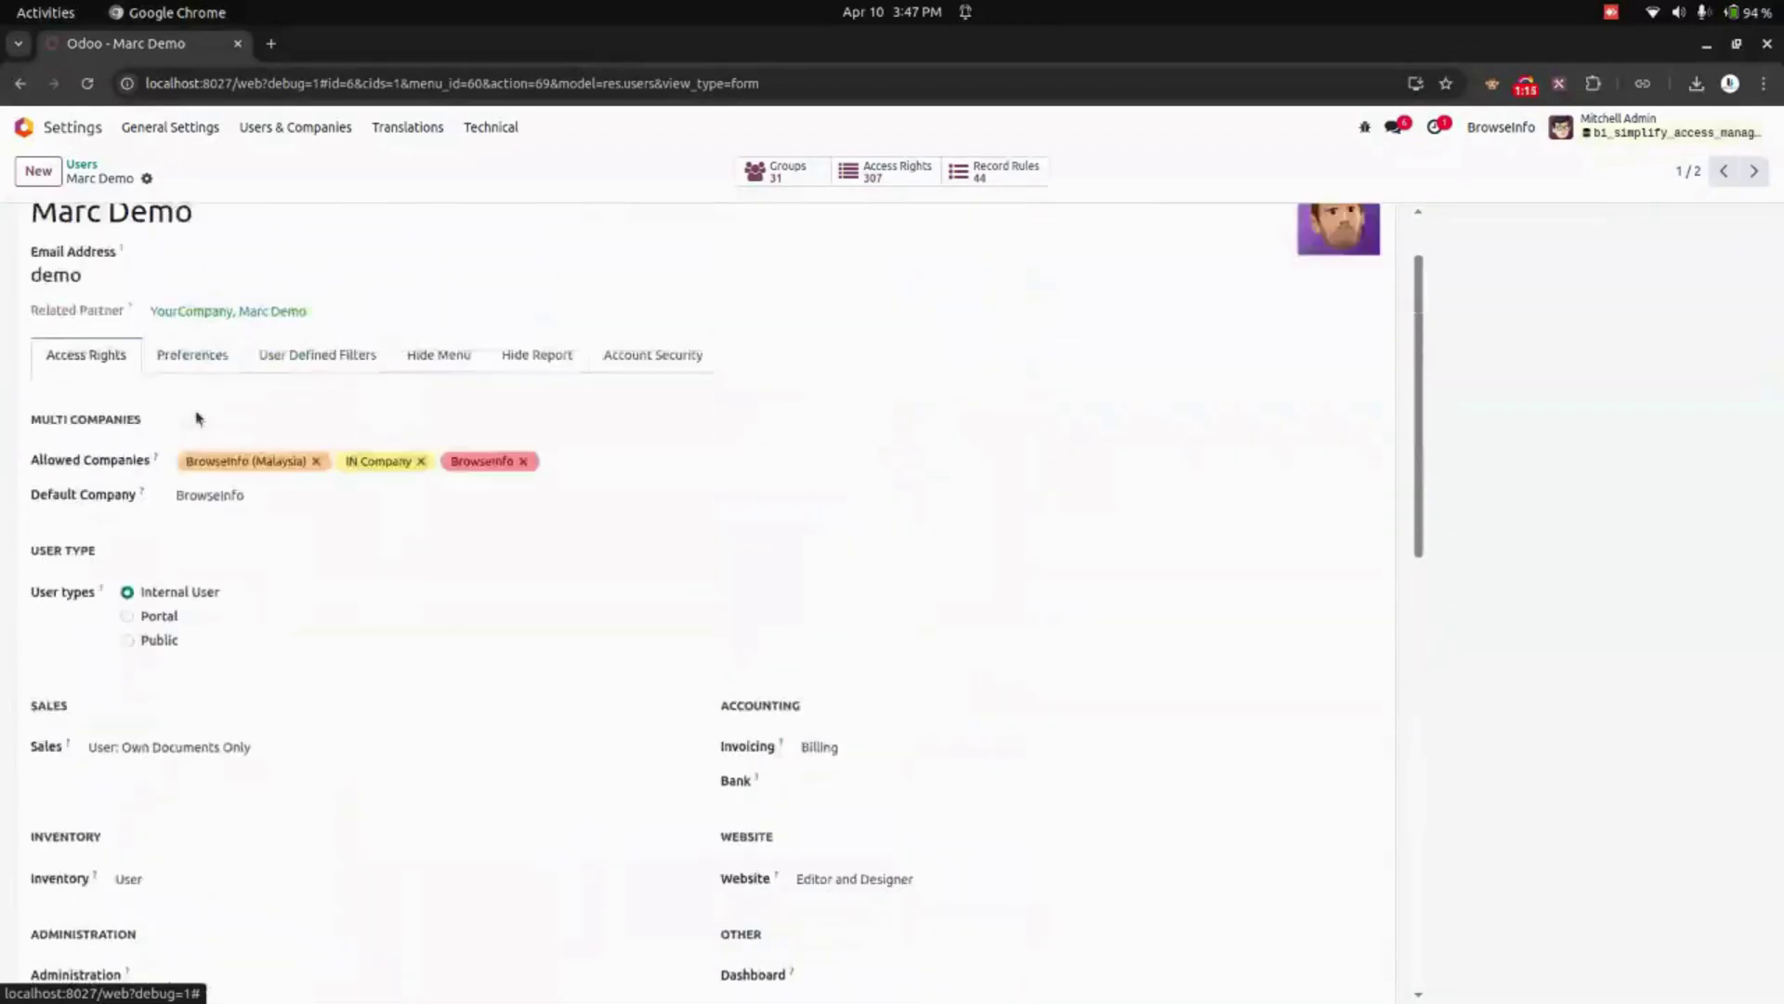
pyautogui.click(316, 447)
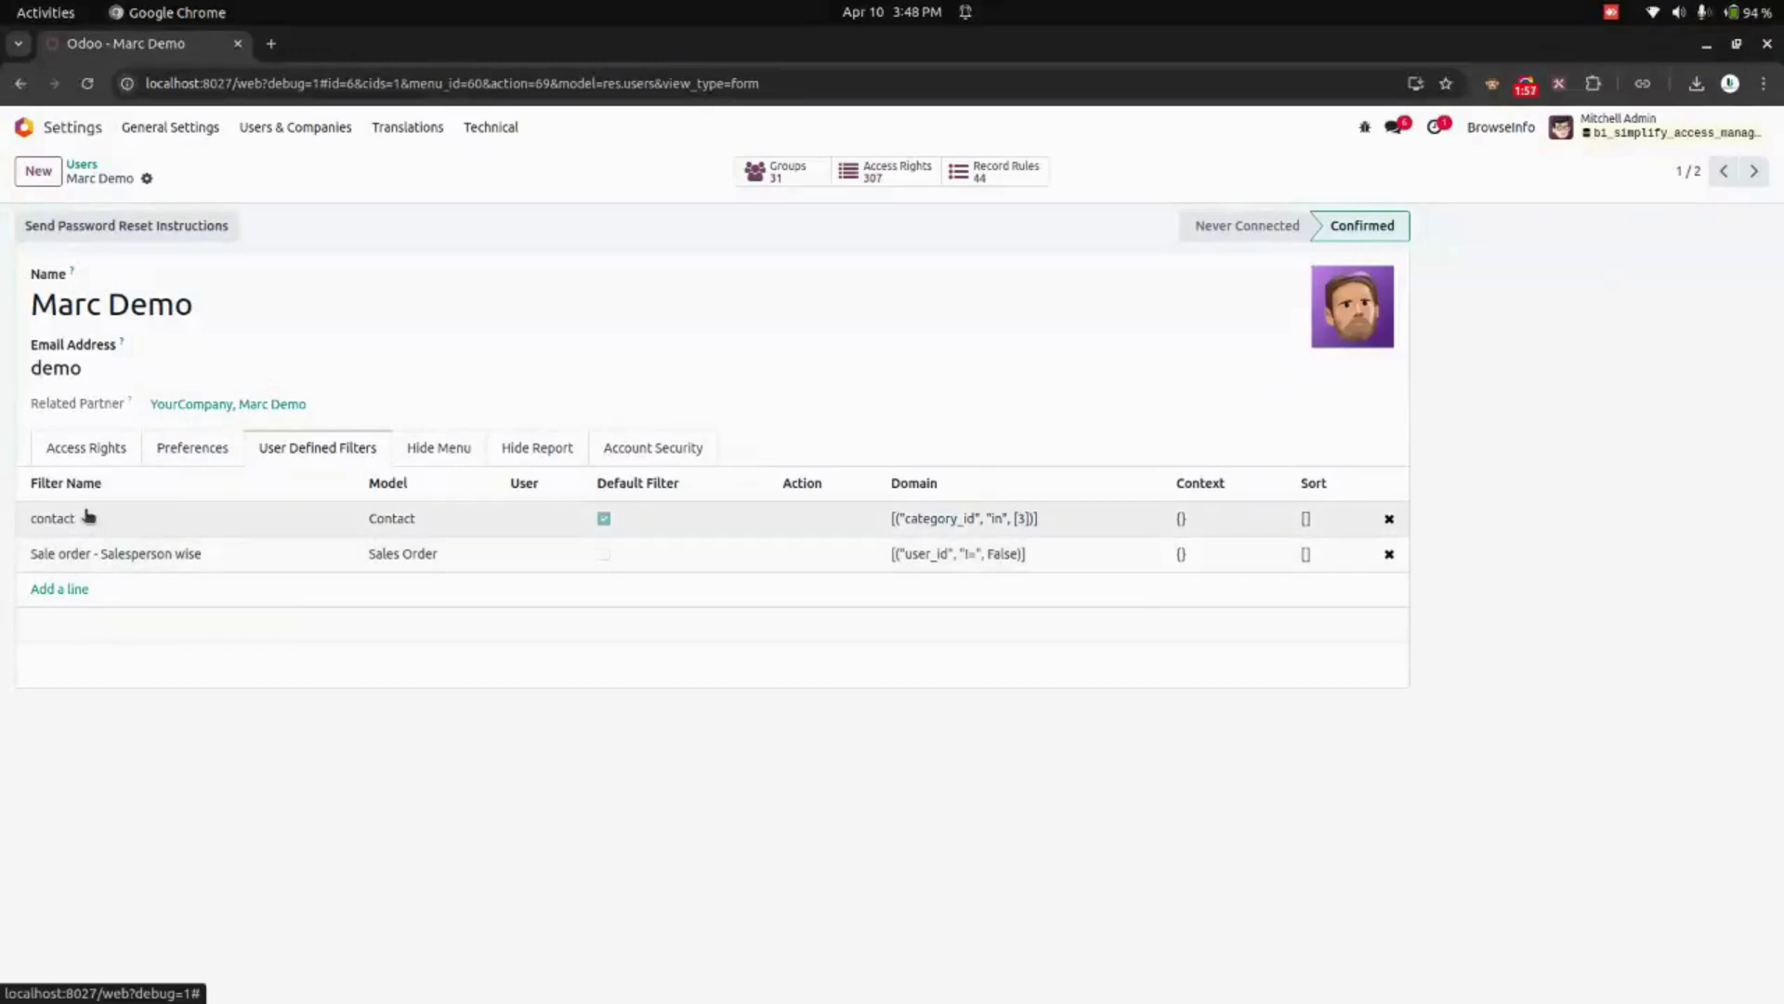
# - Set the 'Sale order - Salesperson wise' filter's Salesperson rule to 'is set', then view the hidden-menu list showing Discuss
pyautogui.click(83, 569)
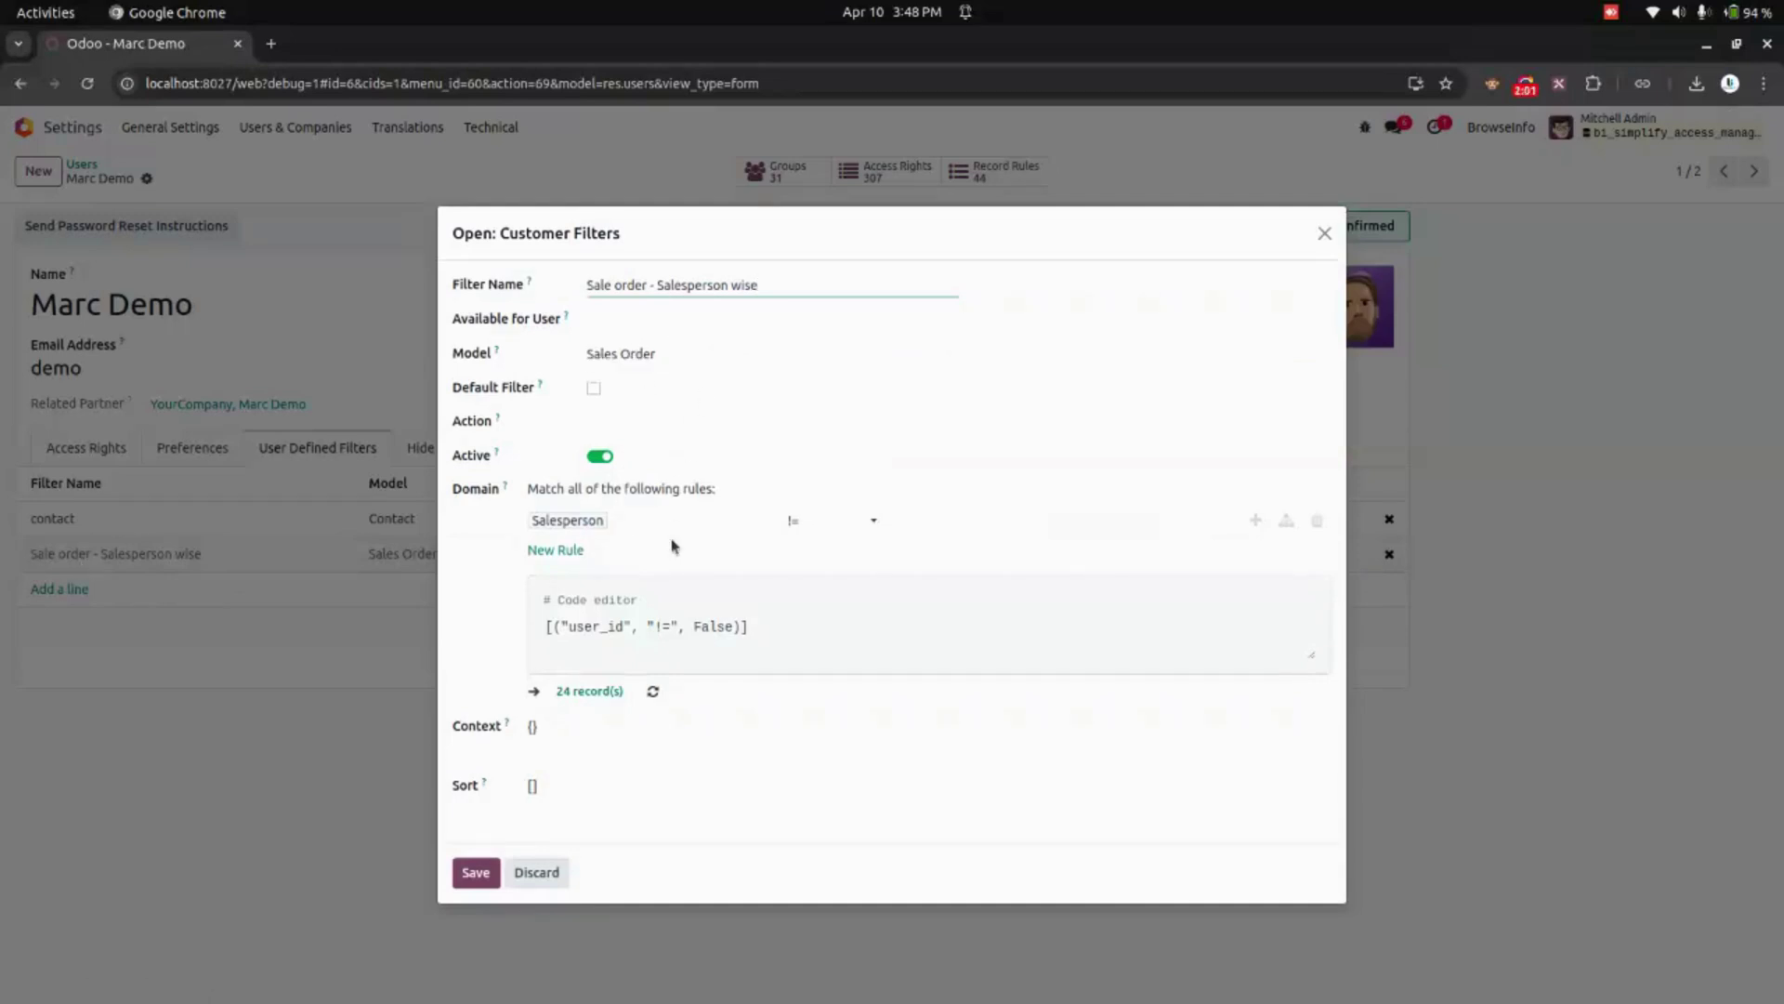
pyautogui.click(834, 521)
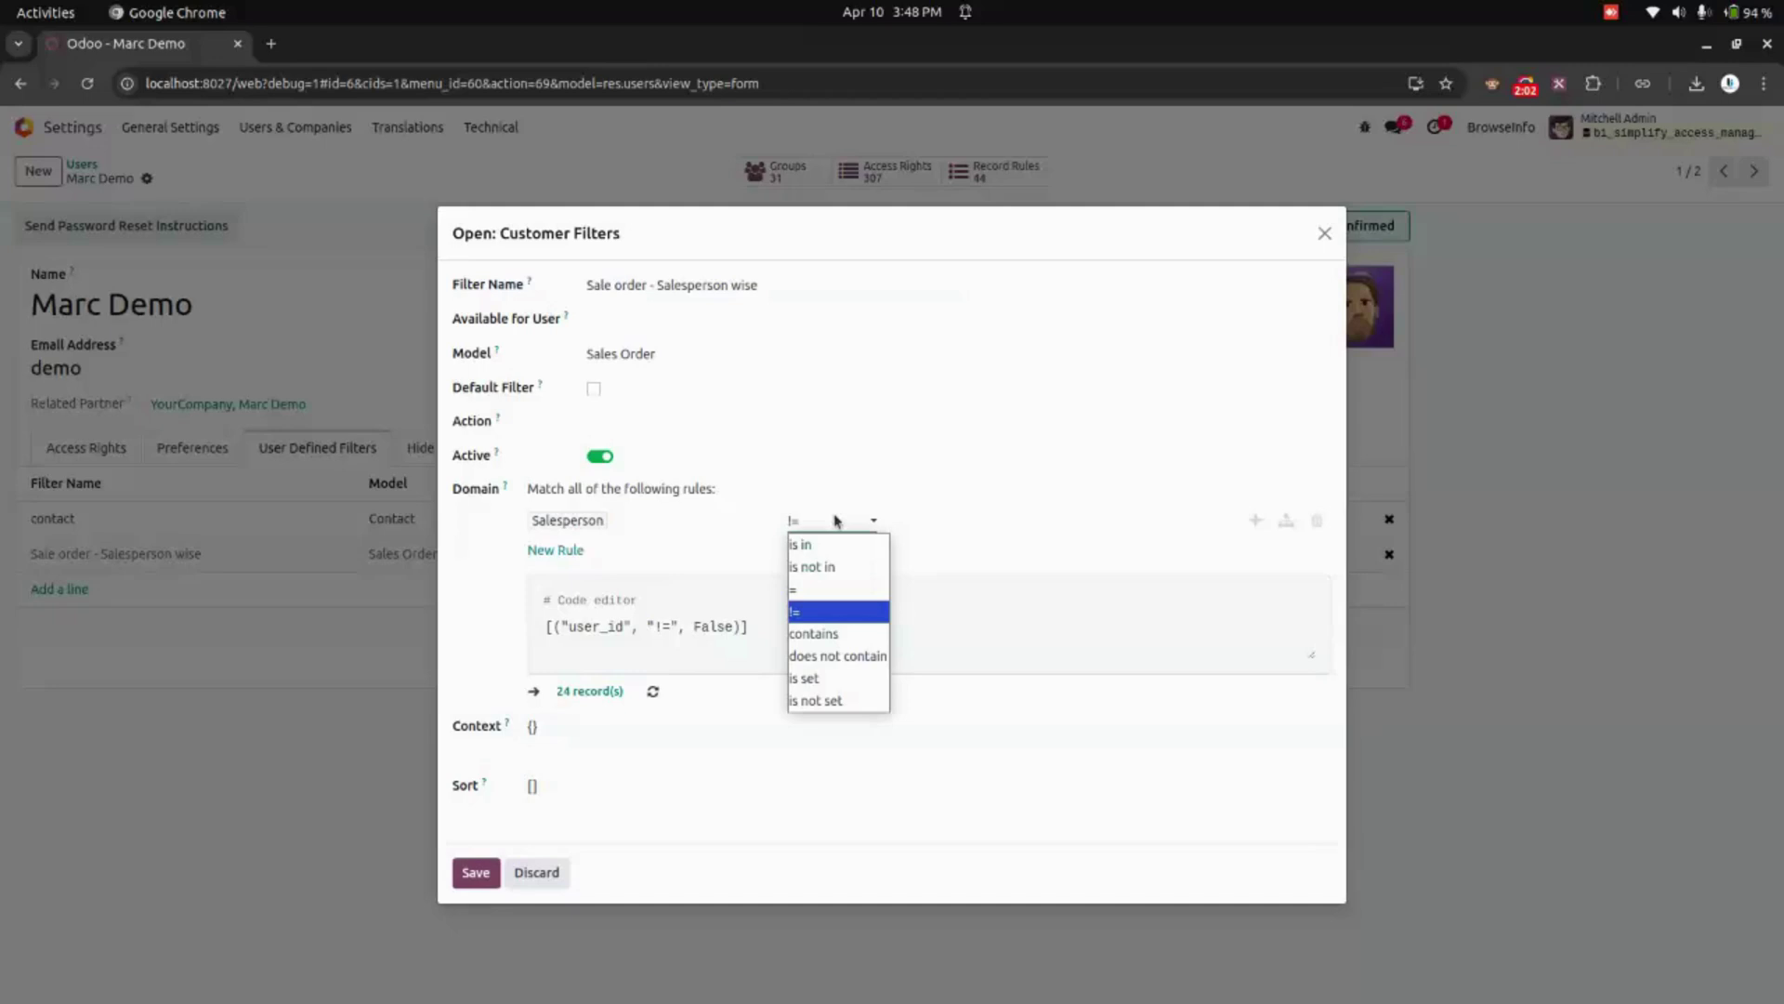
pyautogui.click(833, 678)
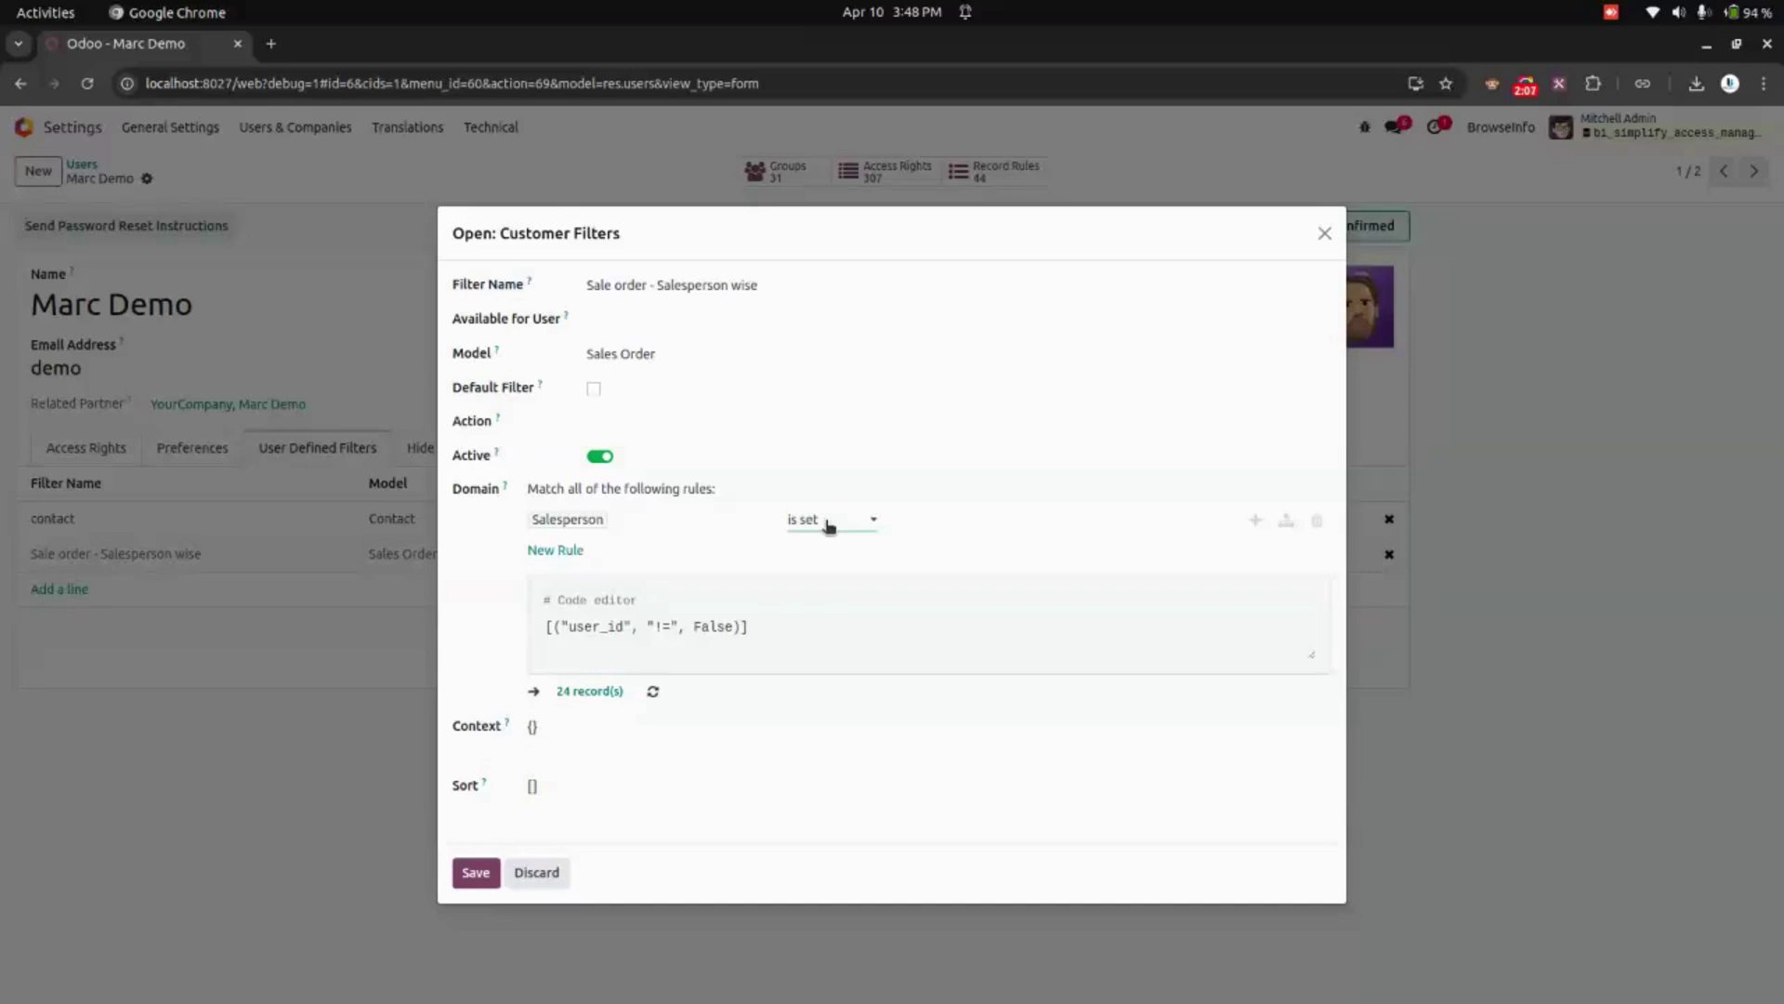
pyautogui.click(1324, 233)
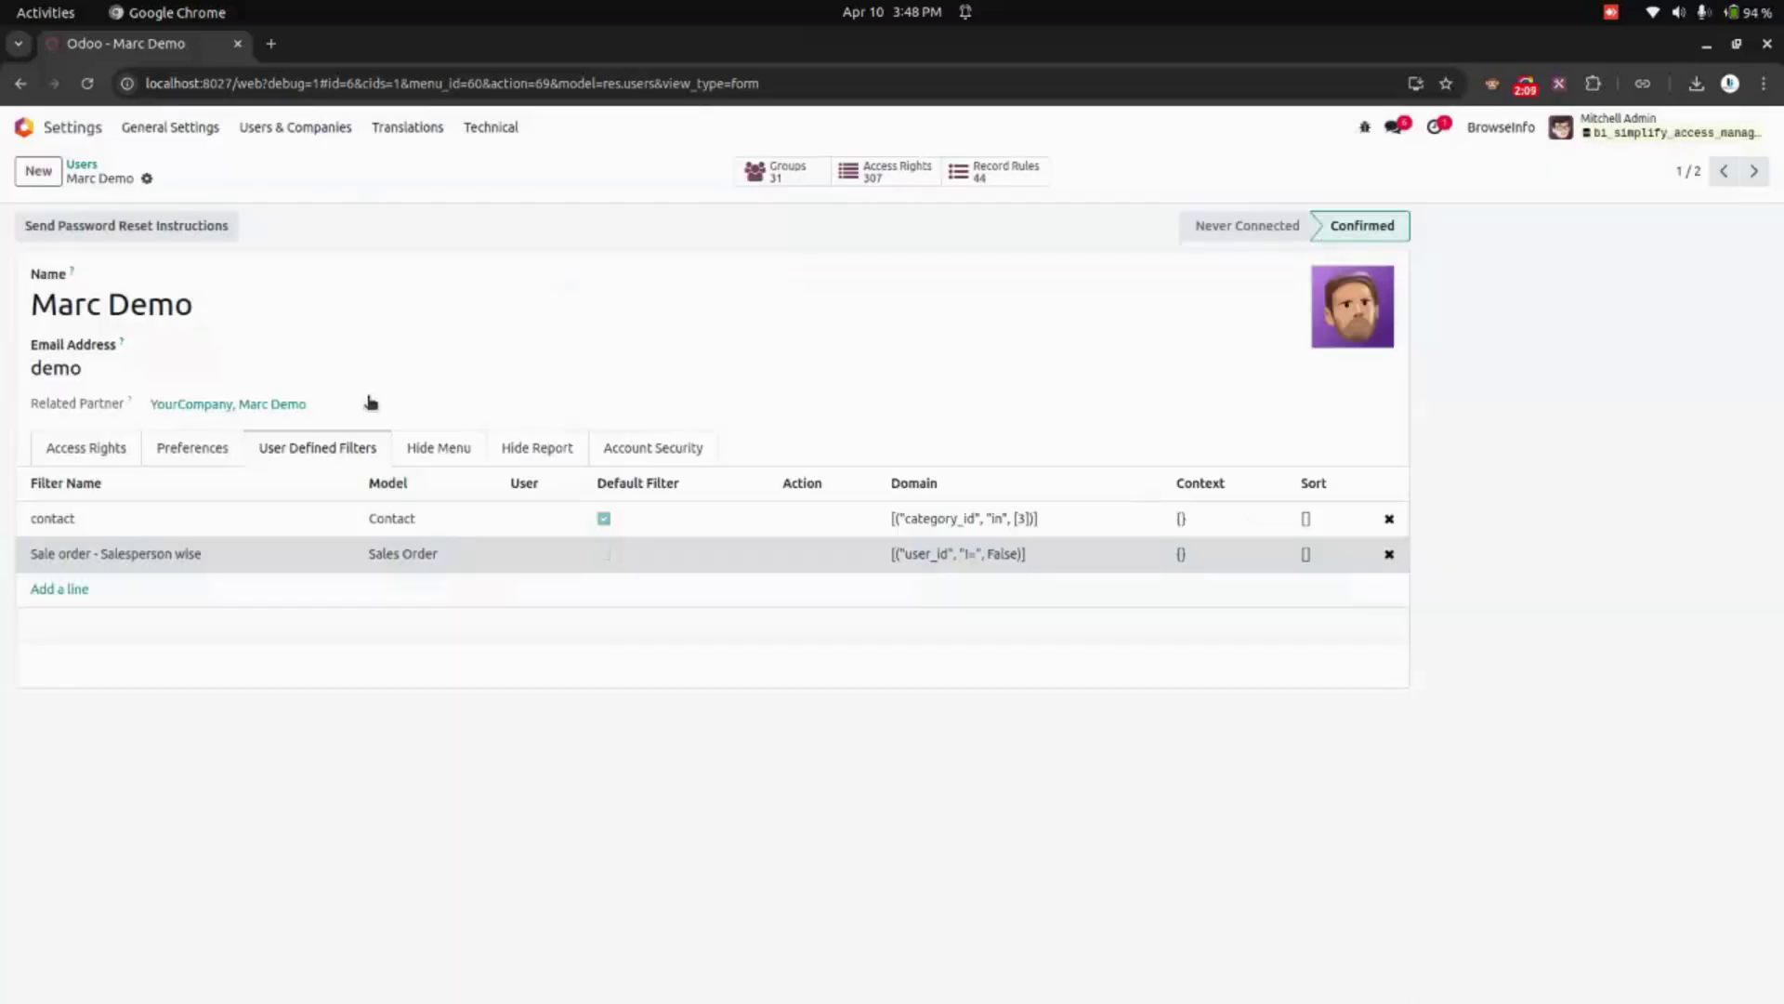
pyautogui.click(427, 456)
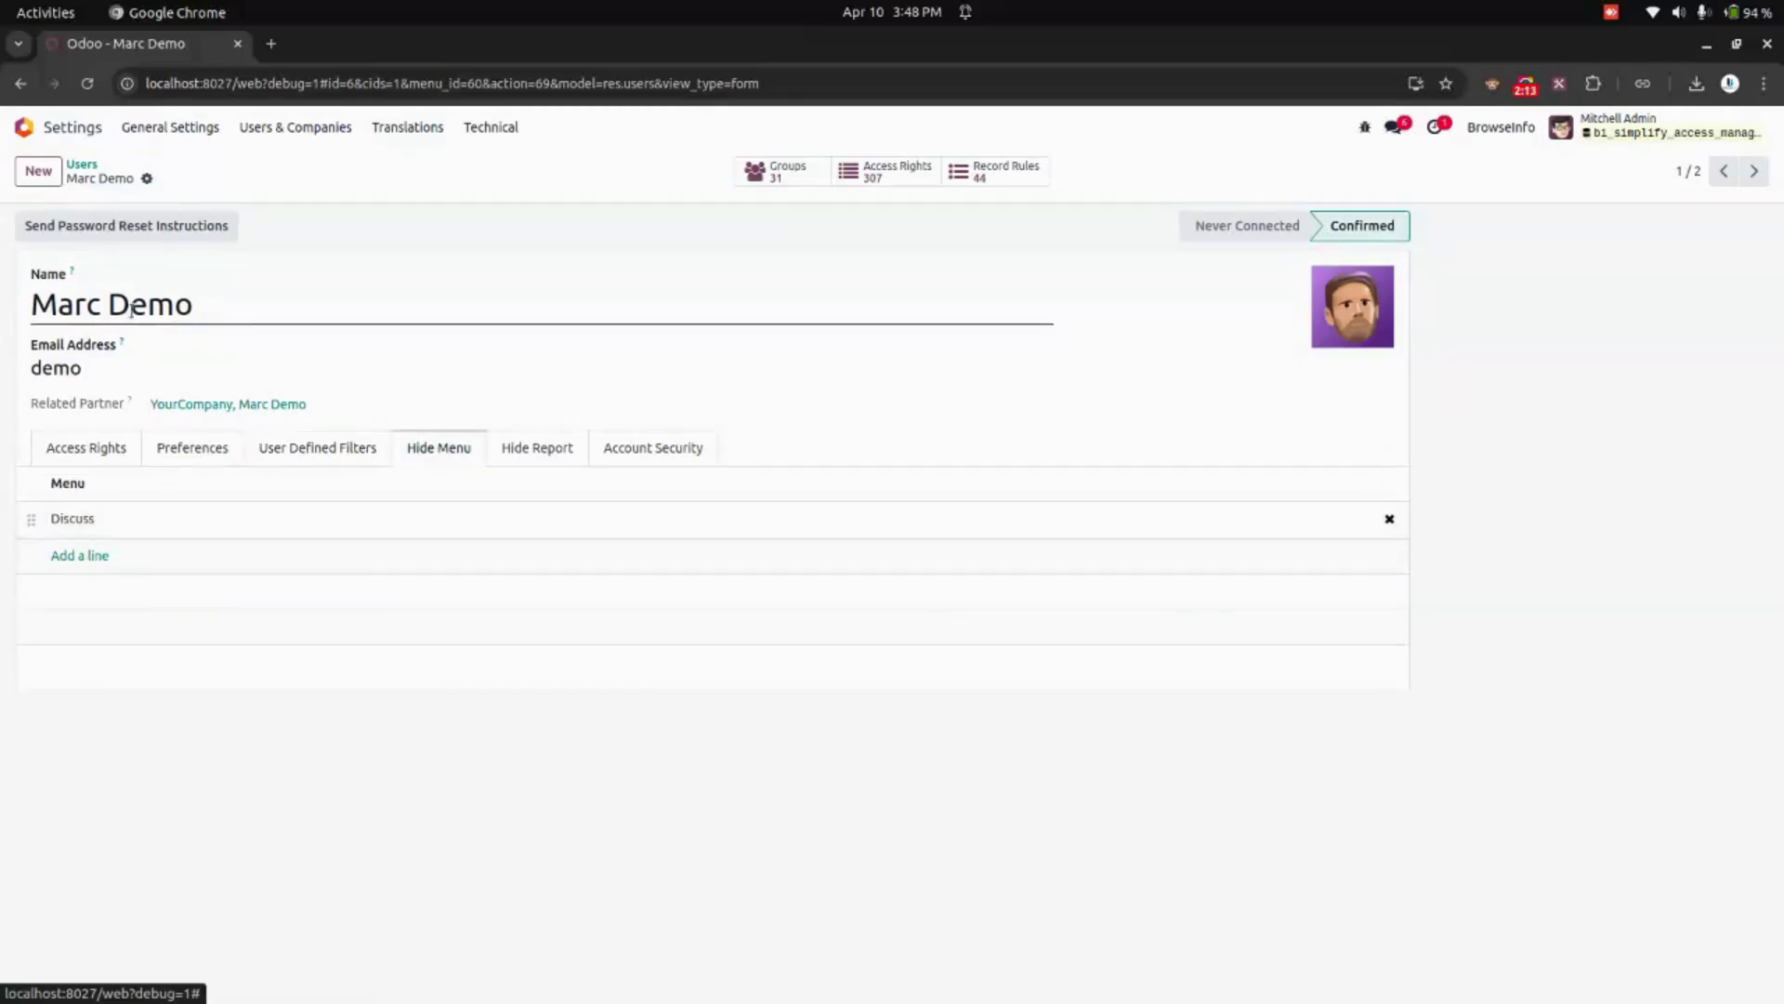
# - Confirm the Quotation / Order report is hidden, revisit Access Rights, and return to the apps home screen
pyautogui.click(547, 461)
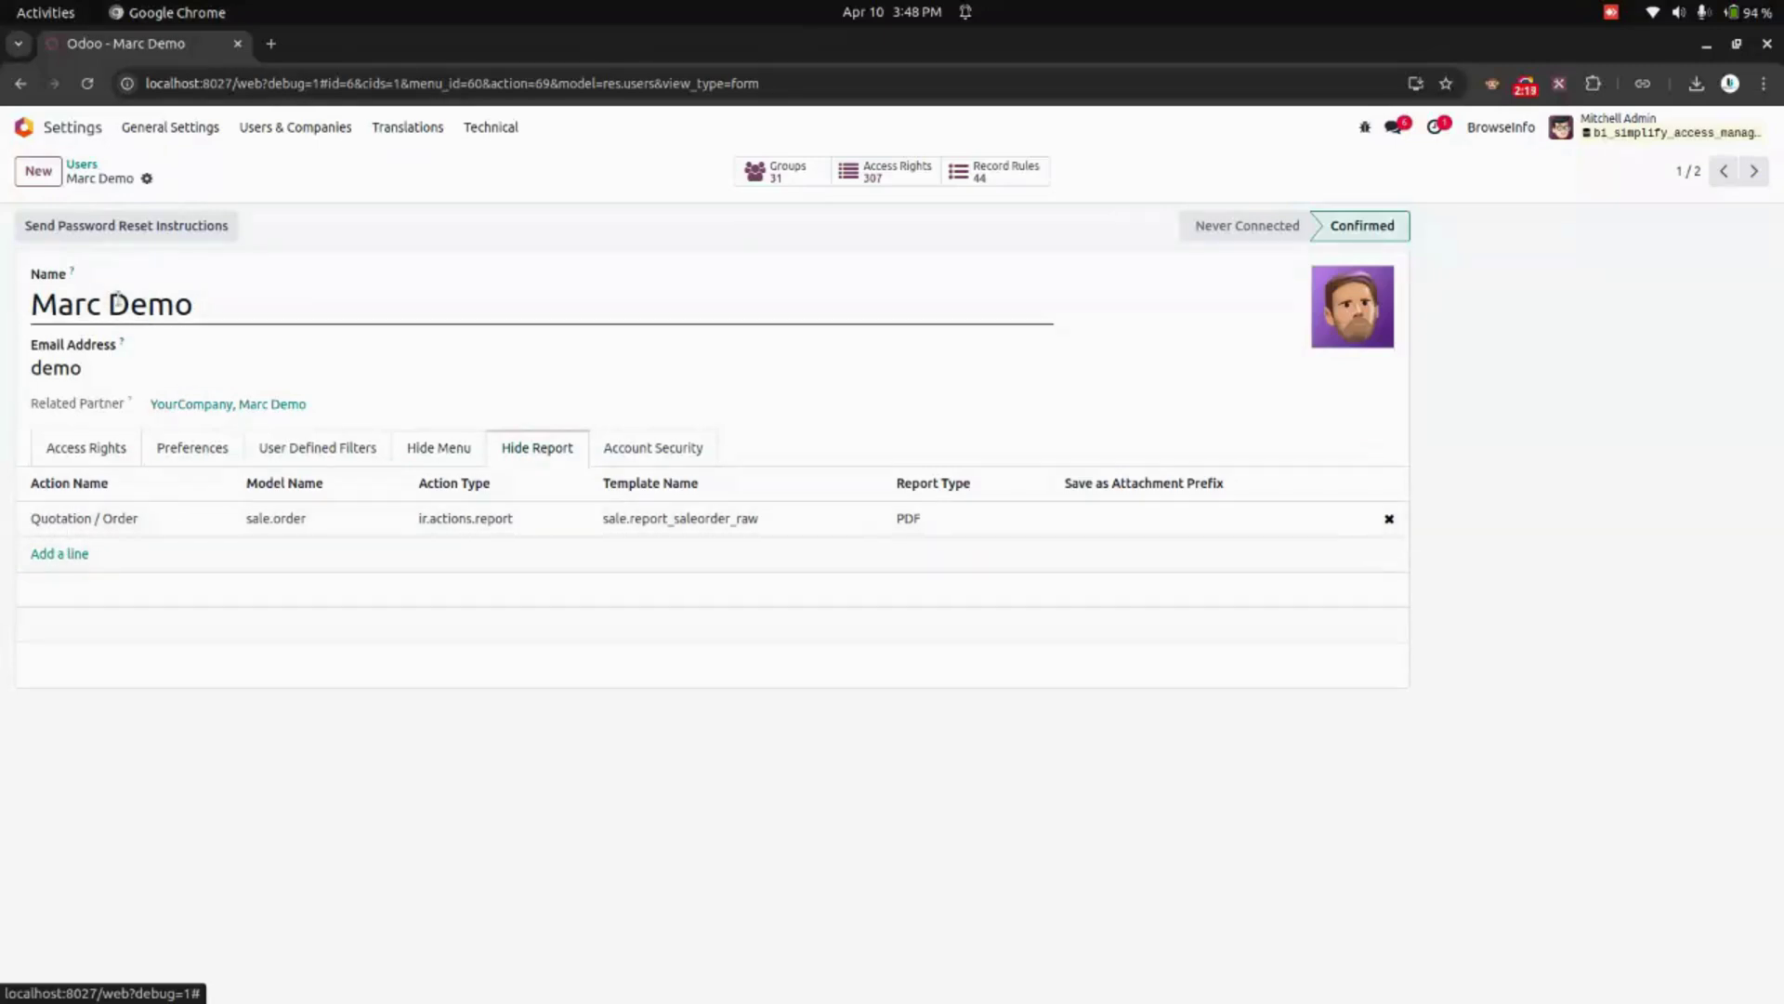
pyautogui.click(93, 451)
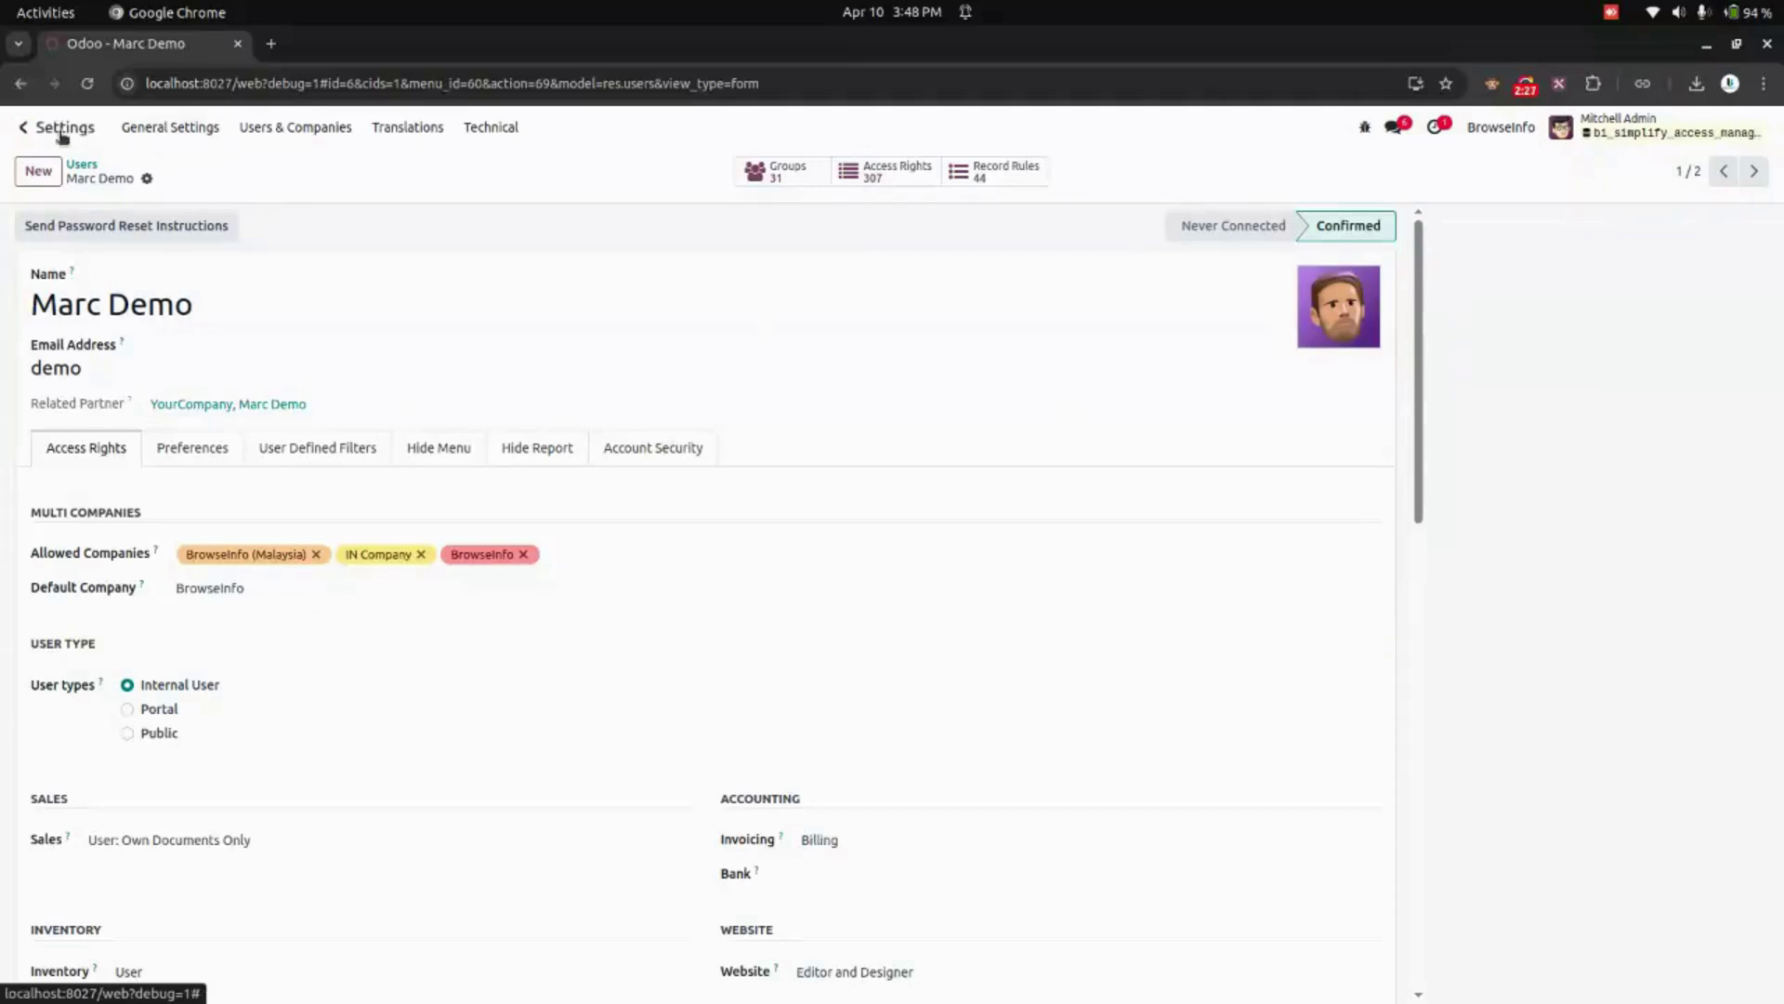
pyautogui.click(24, 127)
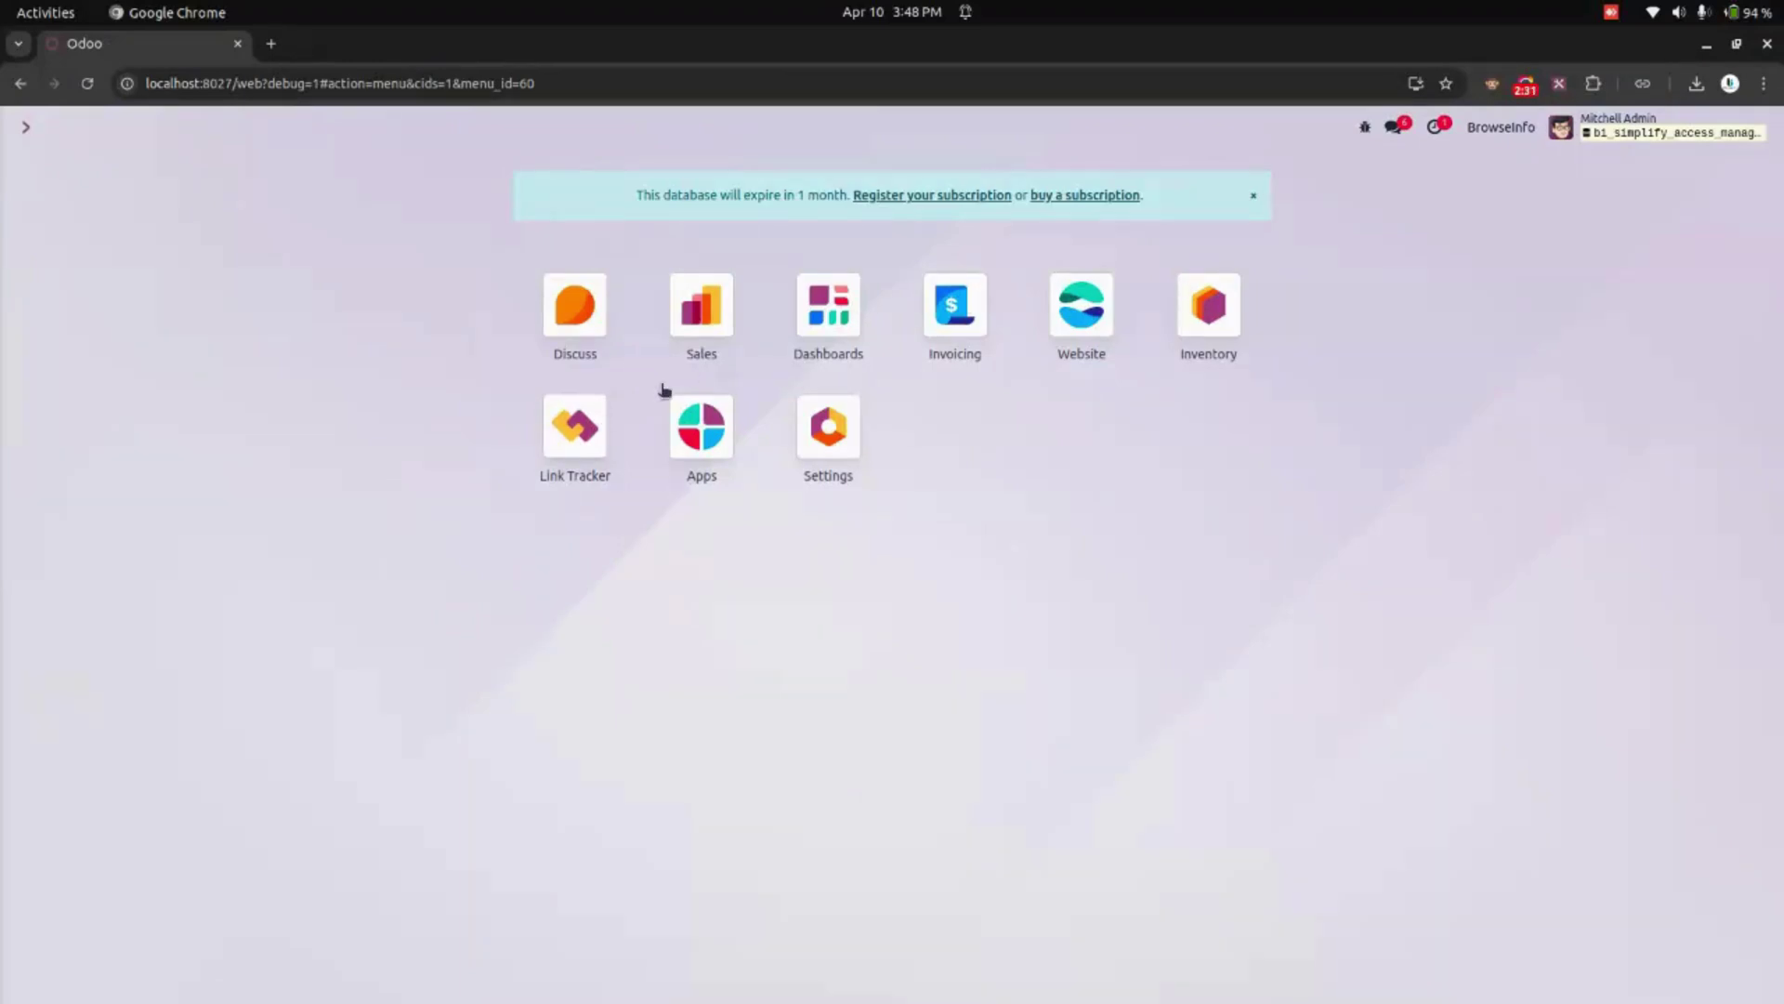
# - In the Sales quotations list, select all seven orders to view bulk actions, then deselect them
pyautogui.click(712, 316)
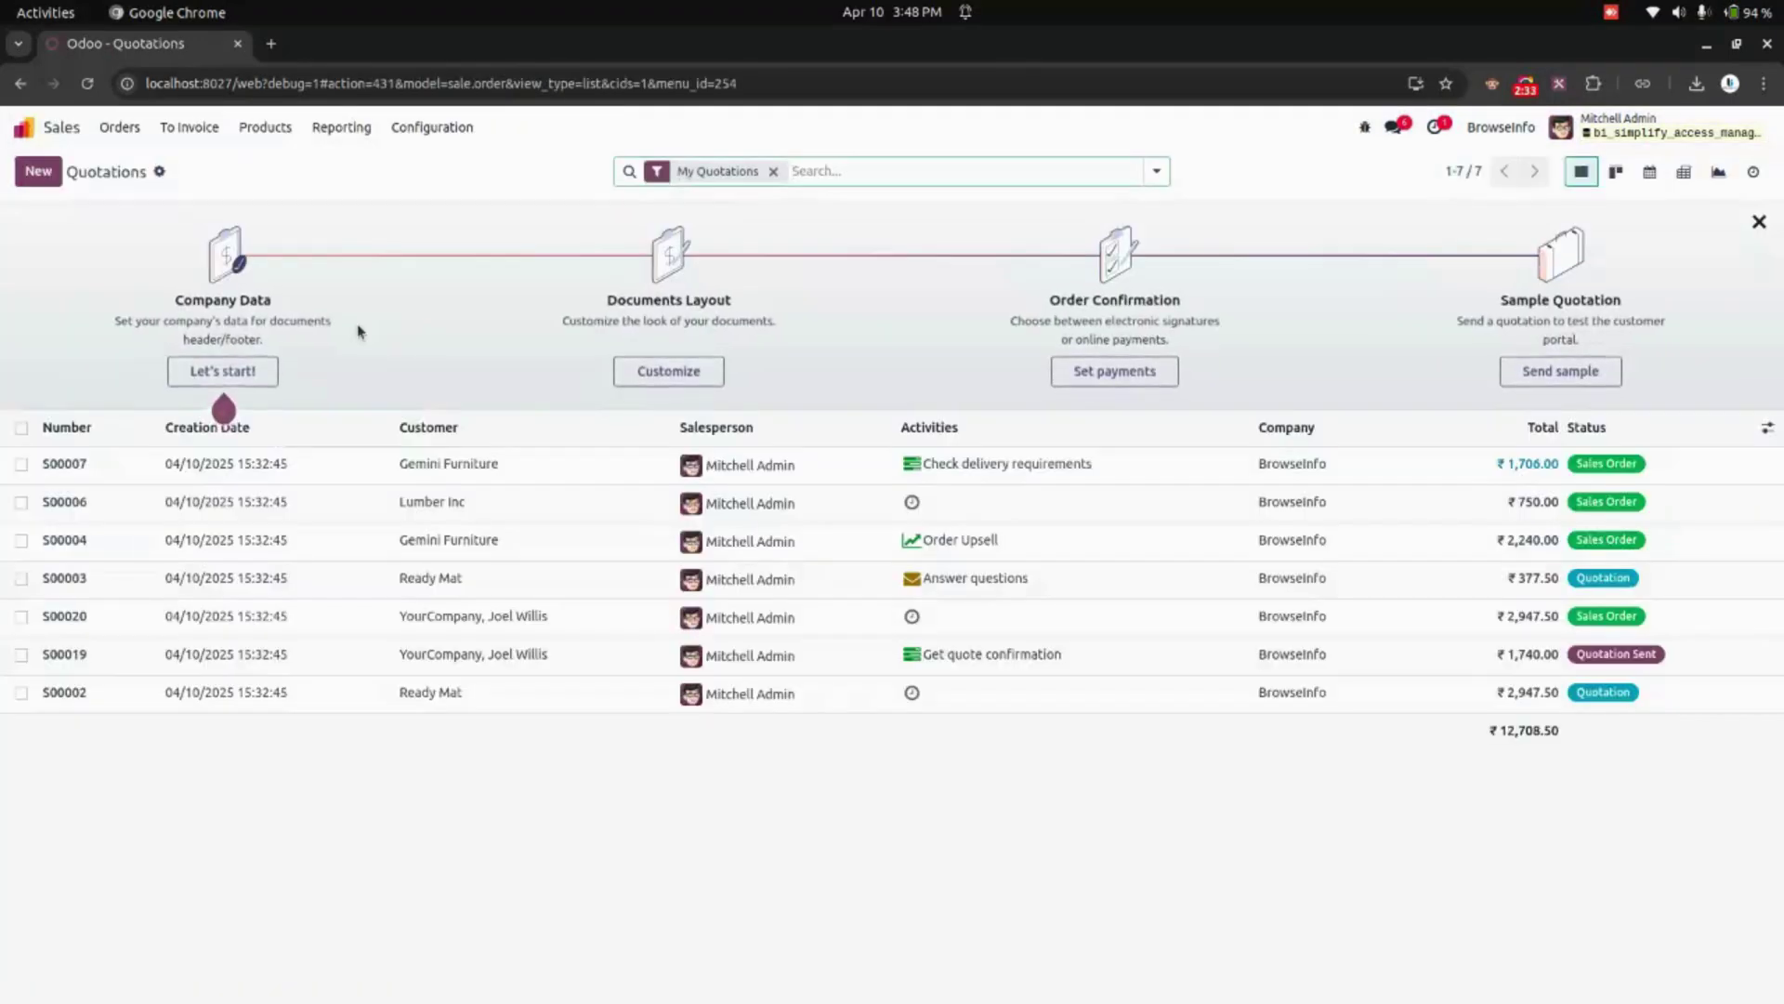
pyautogui.click(21, 430)
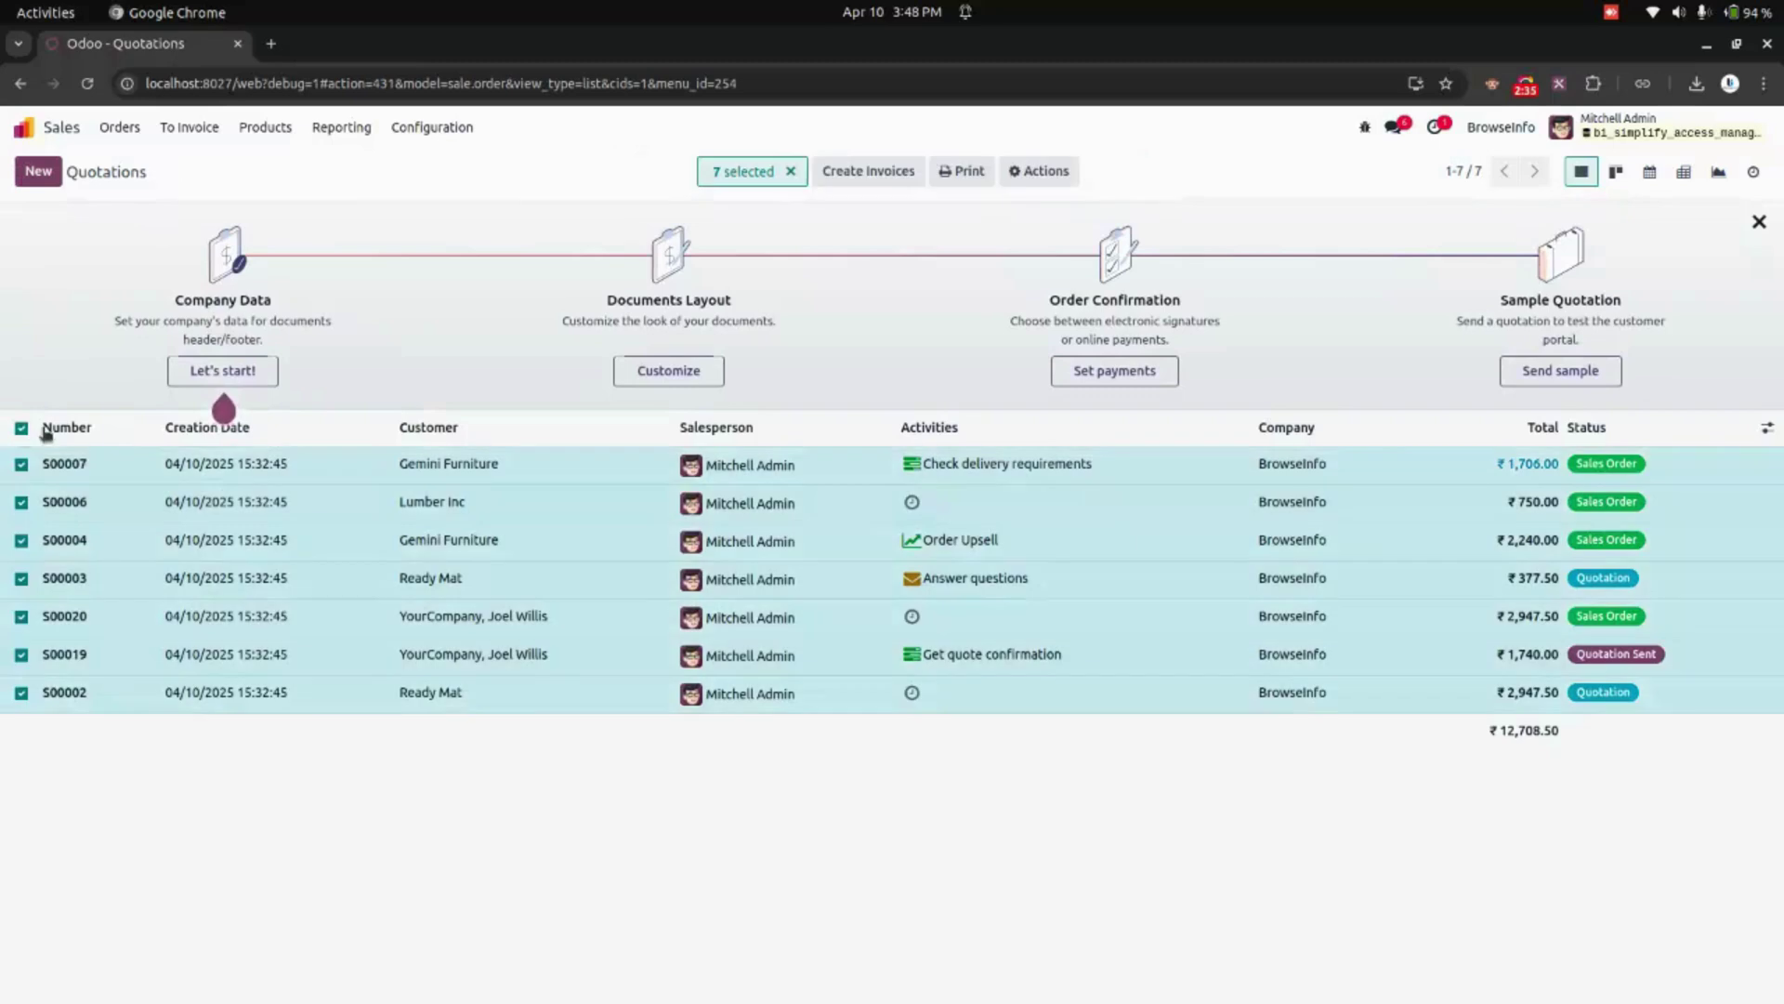
pyautogui.click(1038, 174)
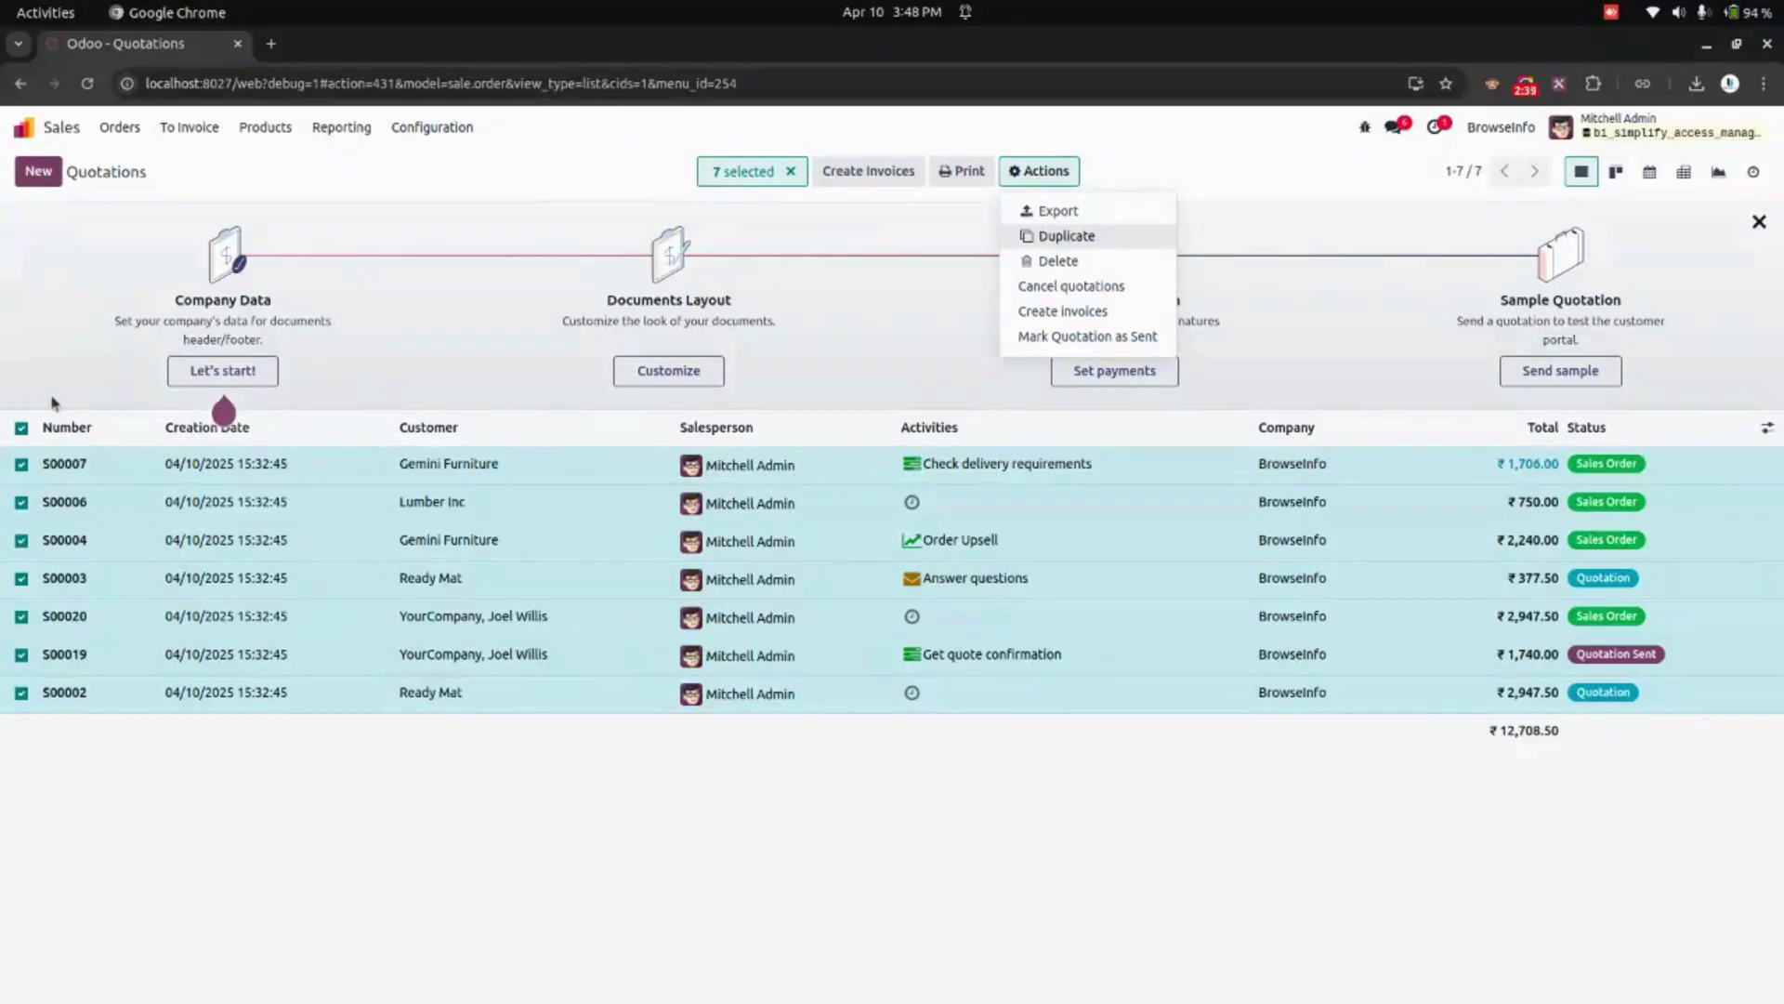
pyautogui.click(21, 428)
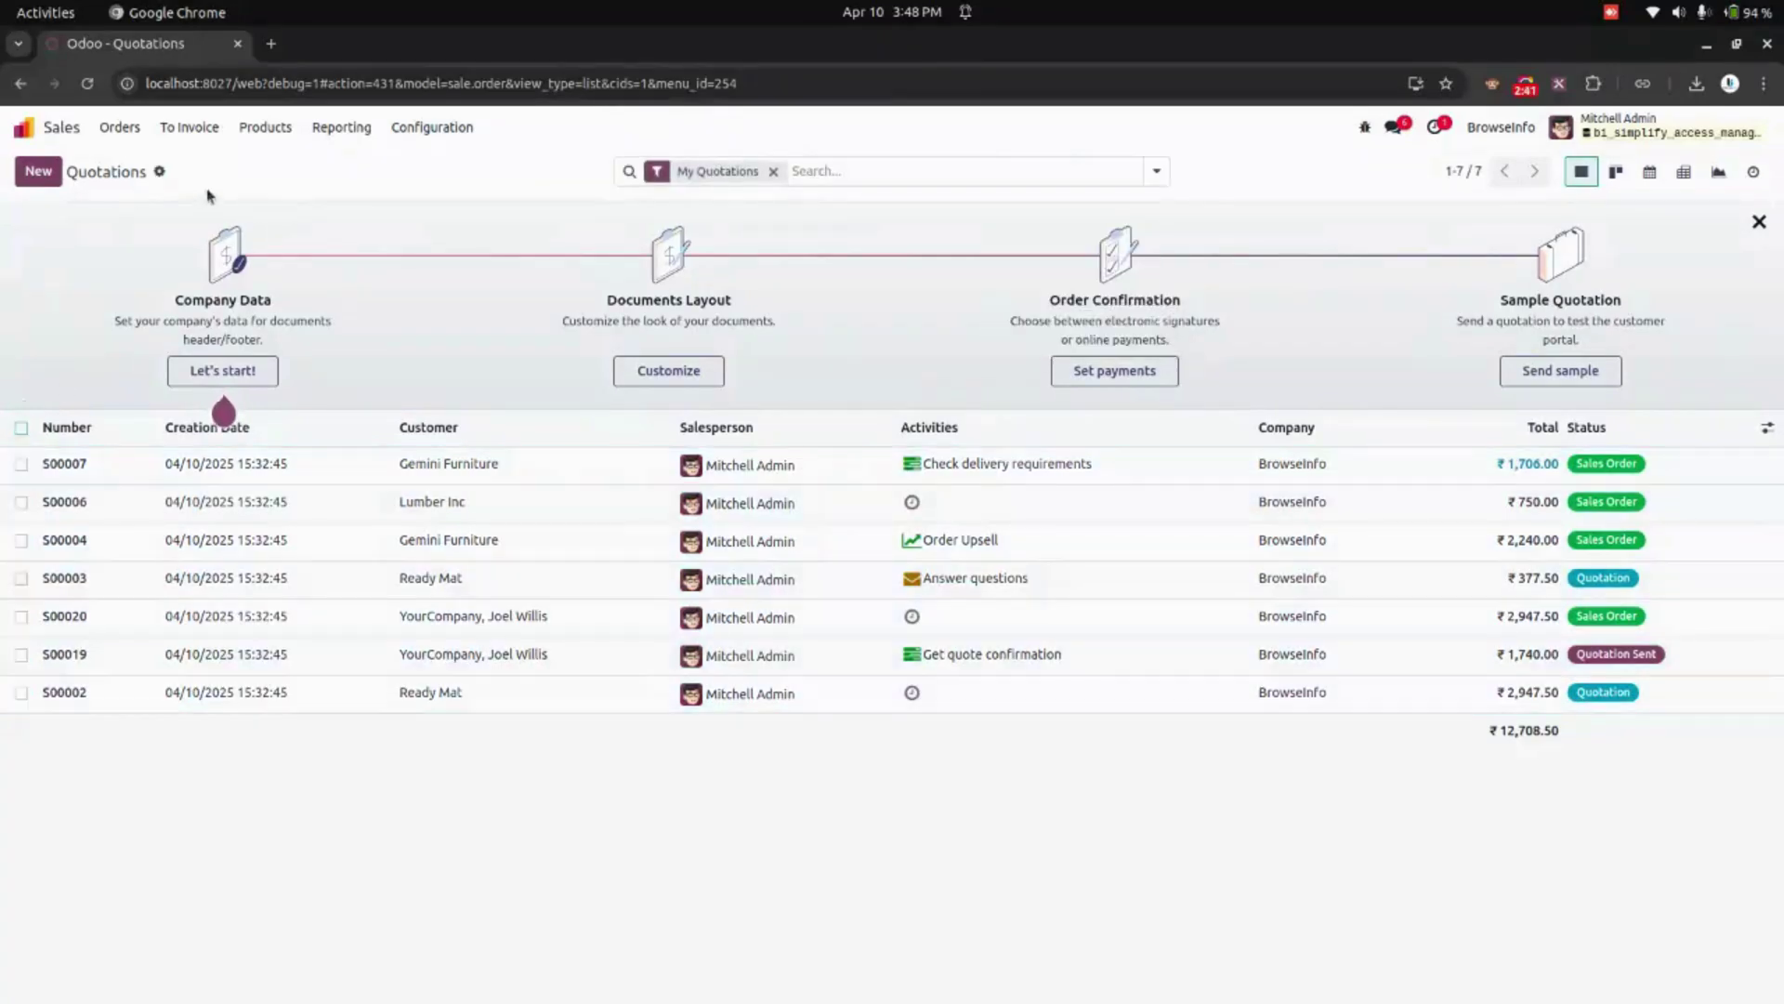
pyautogui.click(158, 173)
pyautogui.click(288, 174)
# - Check sales order S00006's actions (Print, Duplicate, Delete), then return to the Sales Quotations list
pyautogui.click(223, 501)
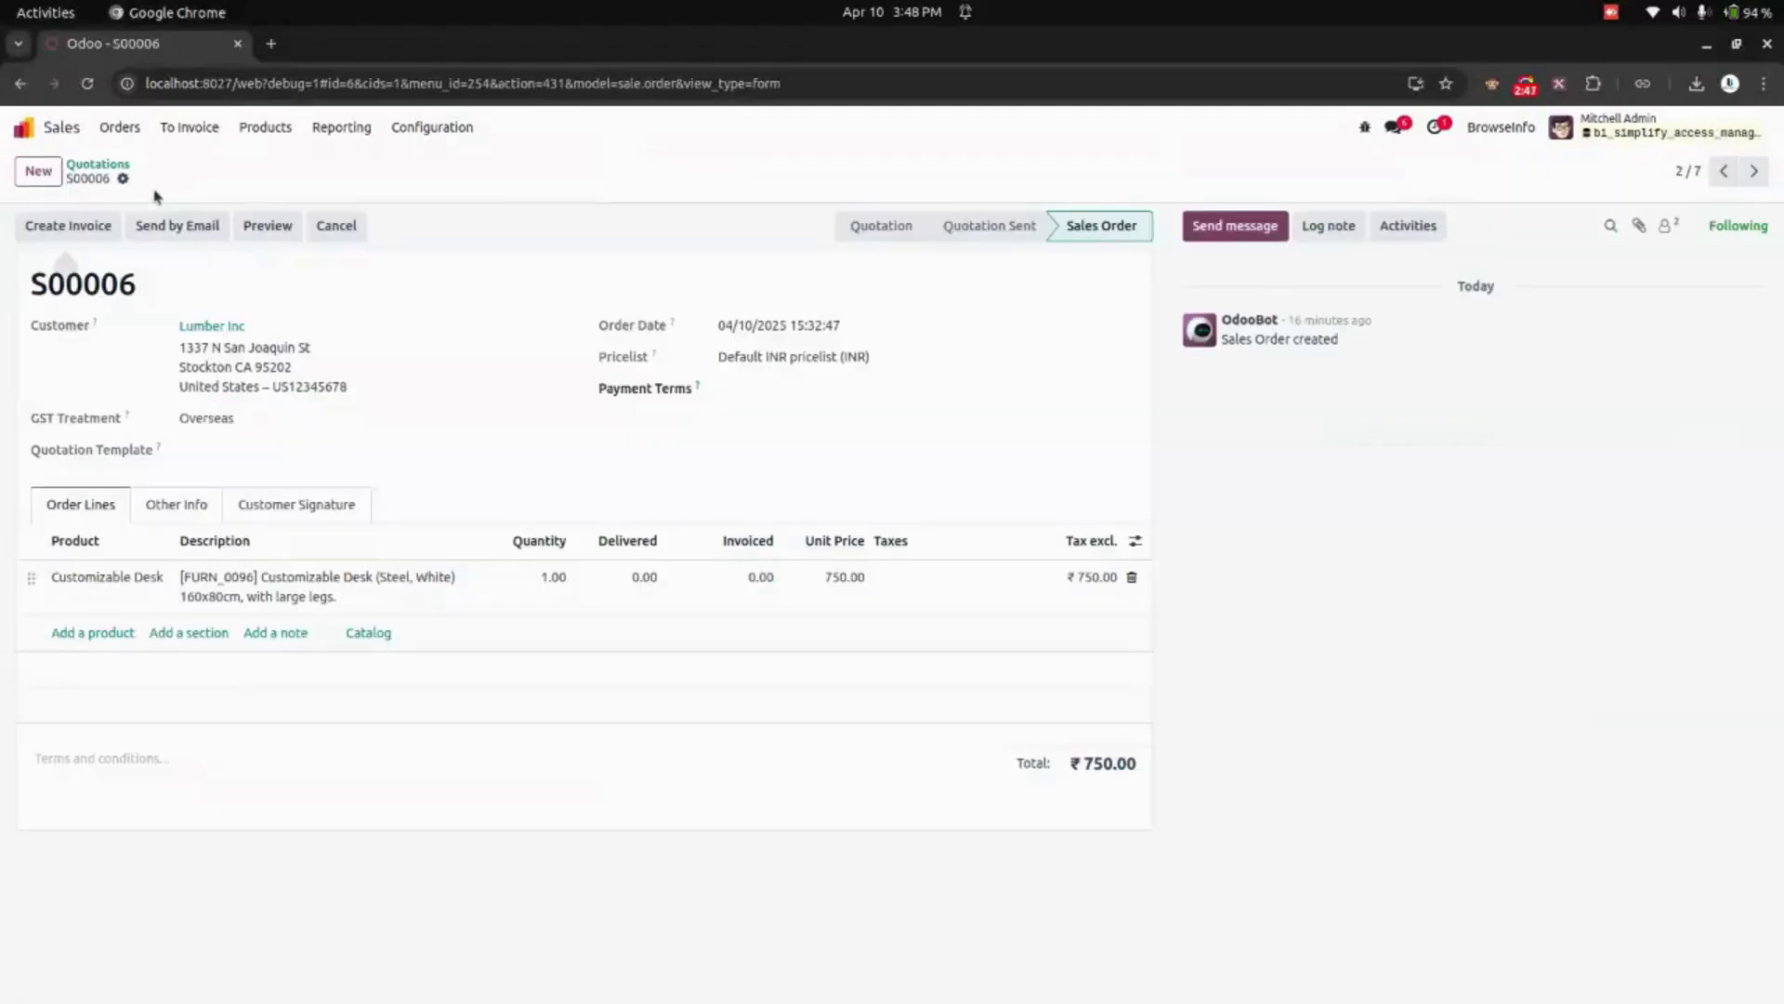
pyautogui.click(122, 178)
pyautogui.moveTo(199, 214)
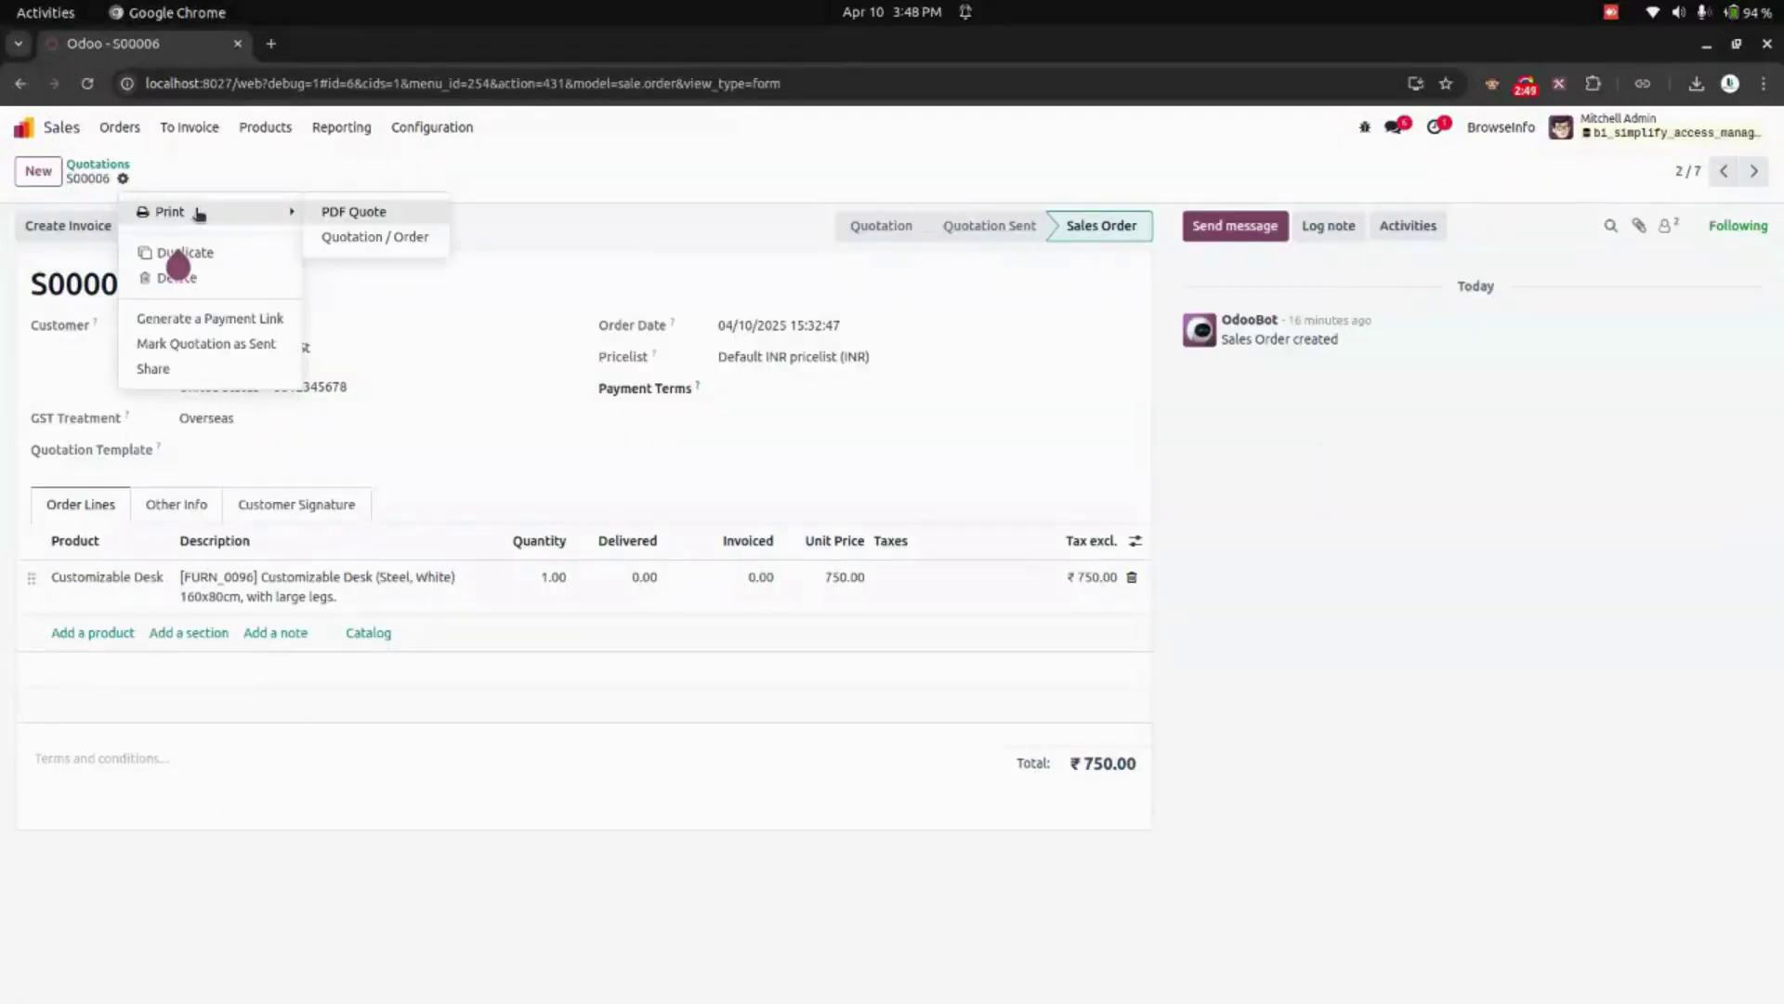
pyautogui.click(636, 230)
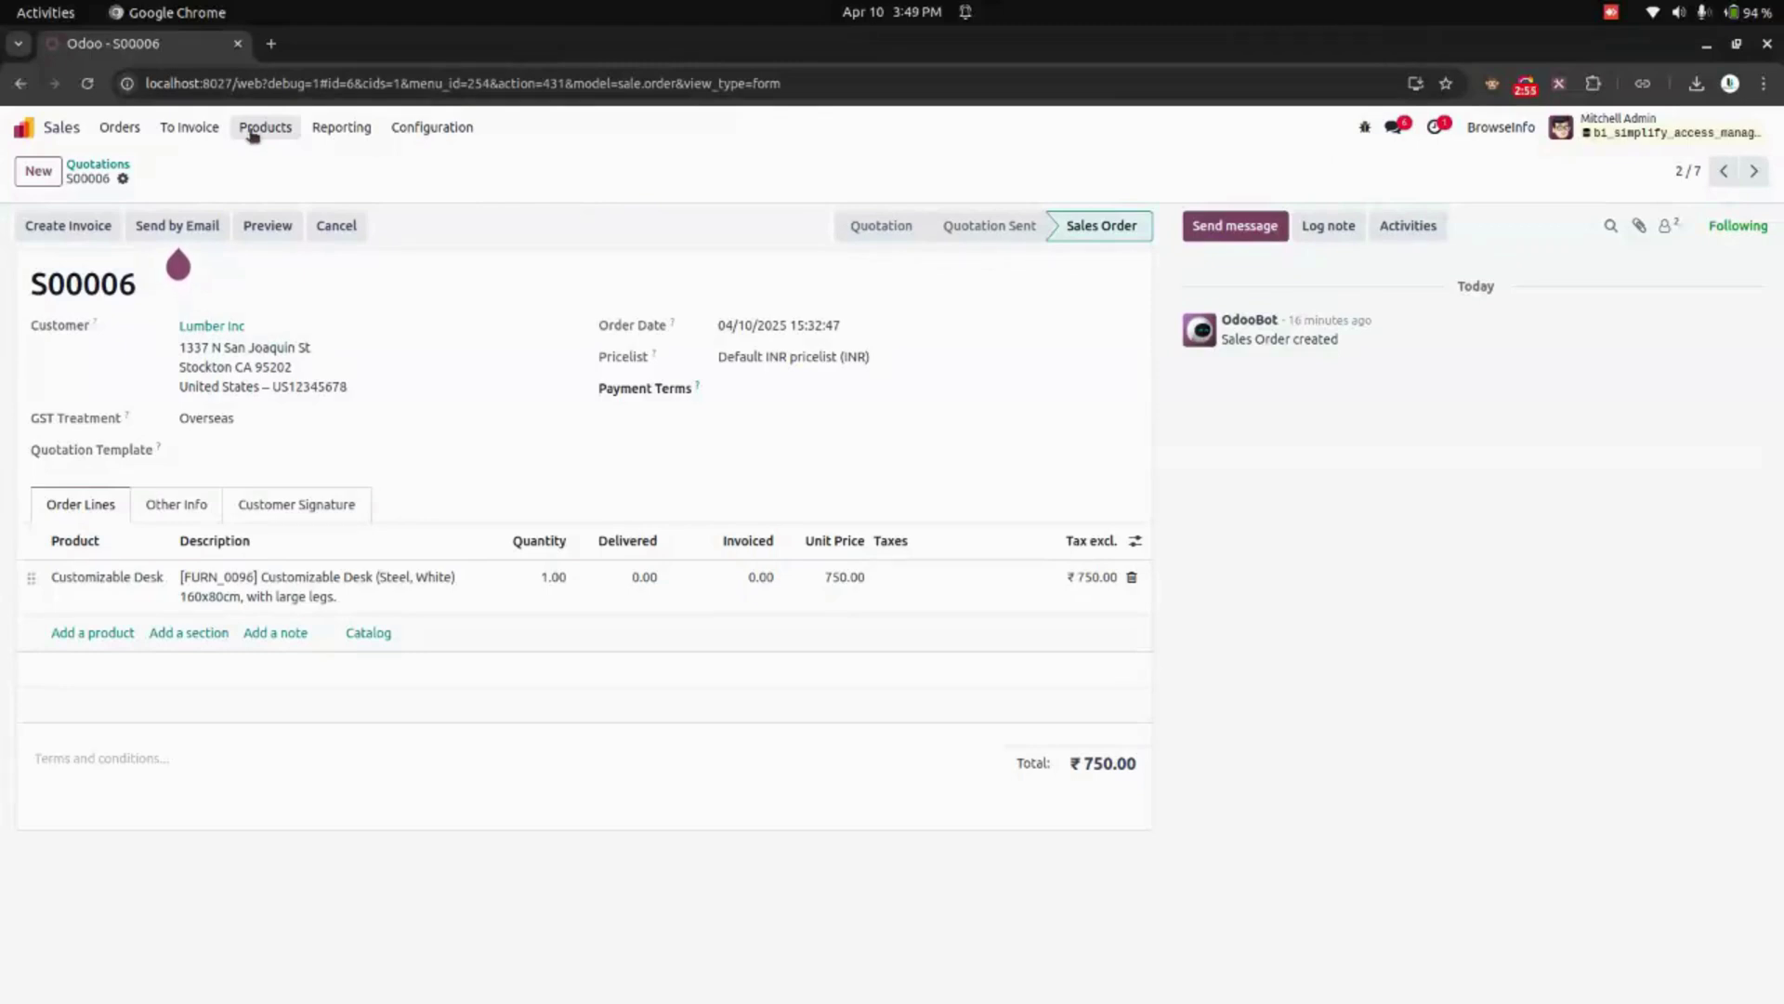
pyautogui.click(122, 179)
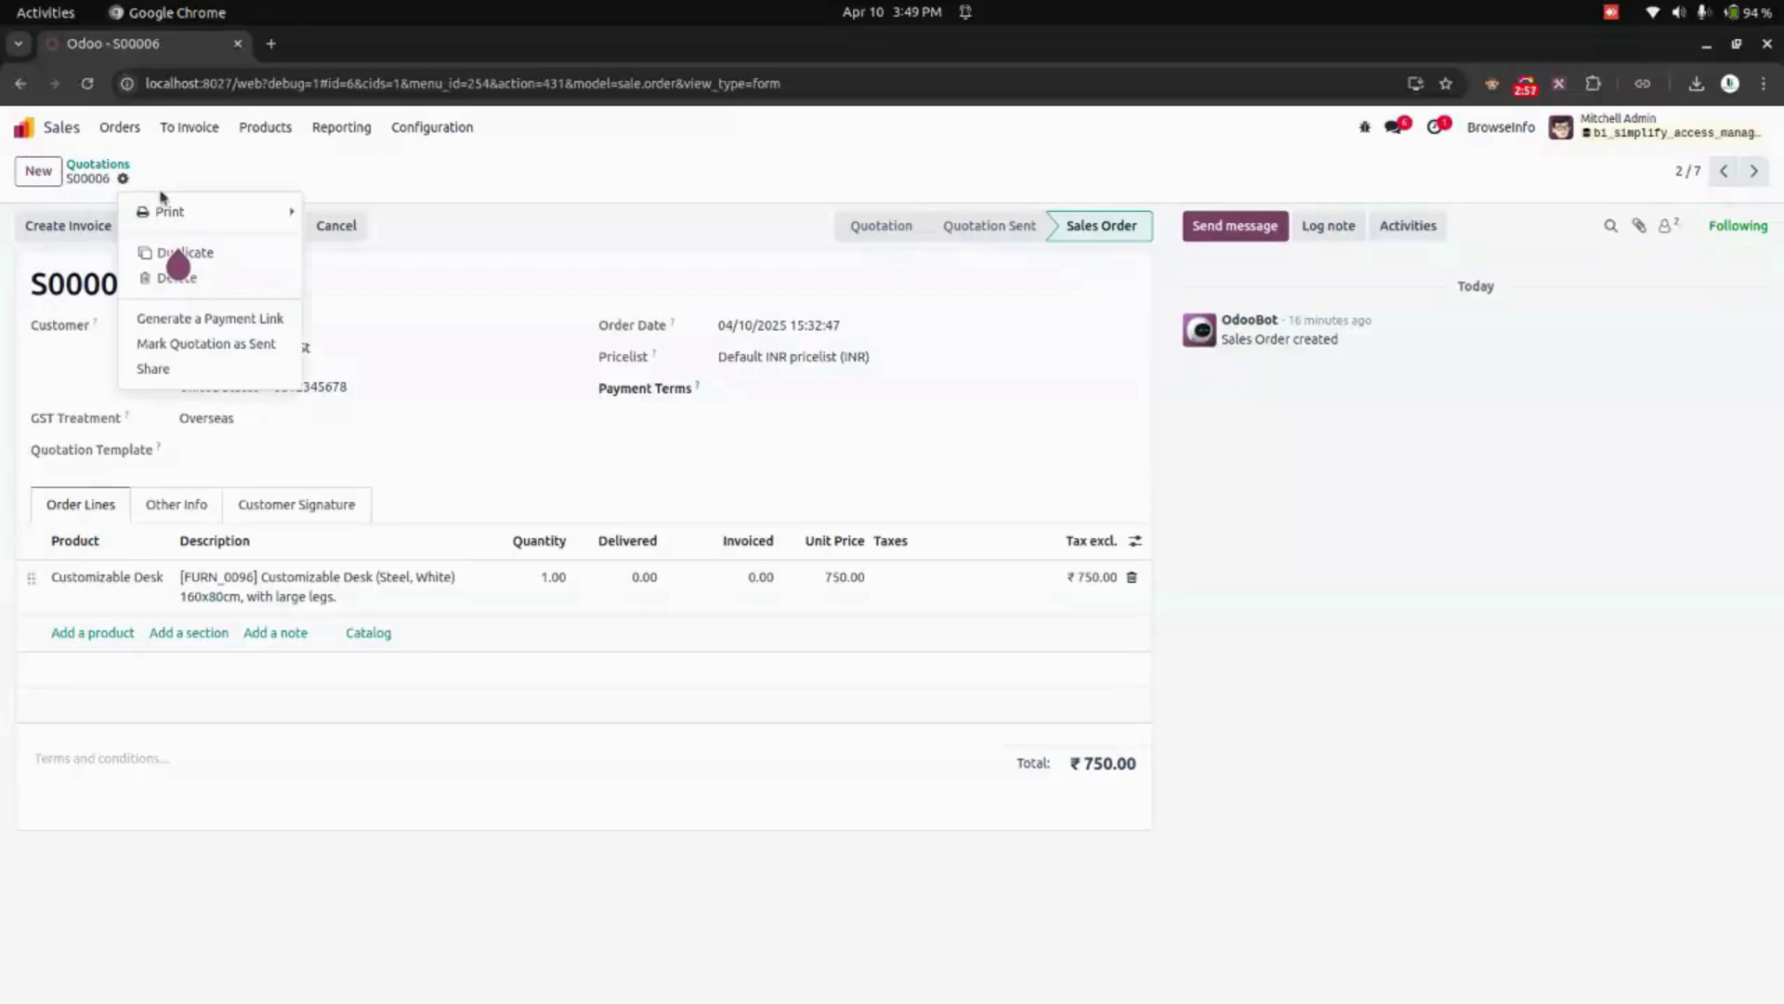
pyautogui.click(25, 129)
pyautogui.click(700, 305)
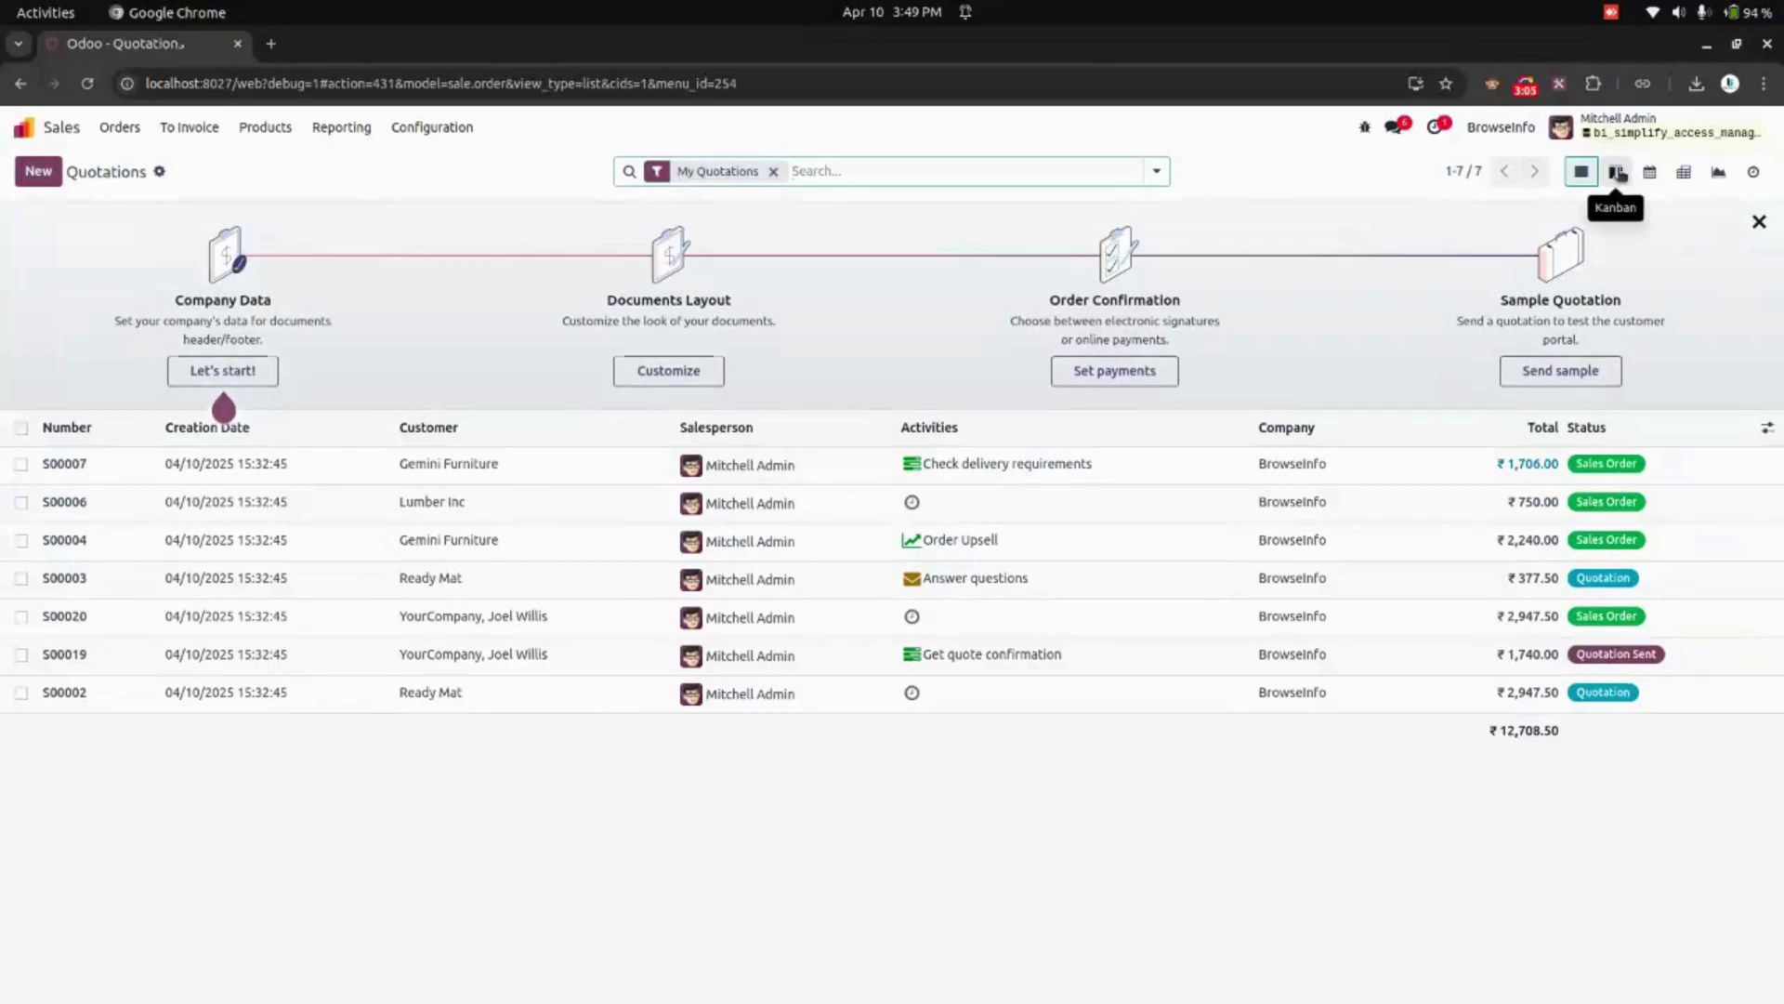
# - Duplicate sales order S00006 into new quotation S00025
pyautogui.click(514, 510)
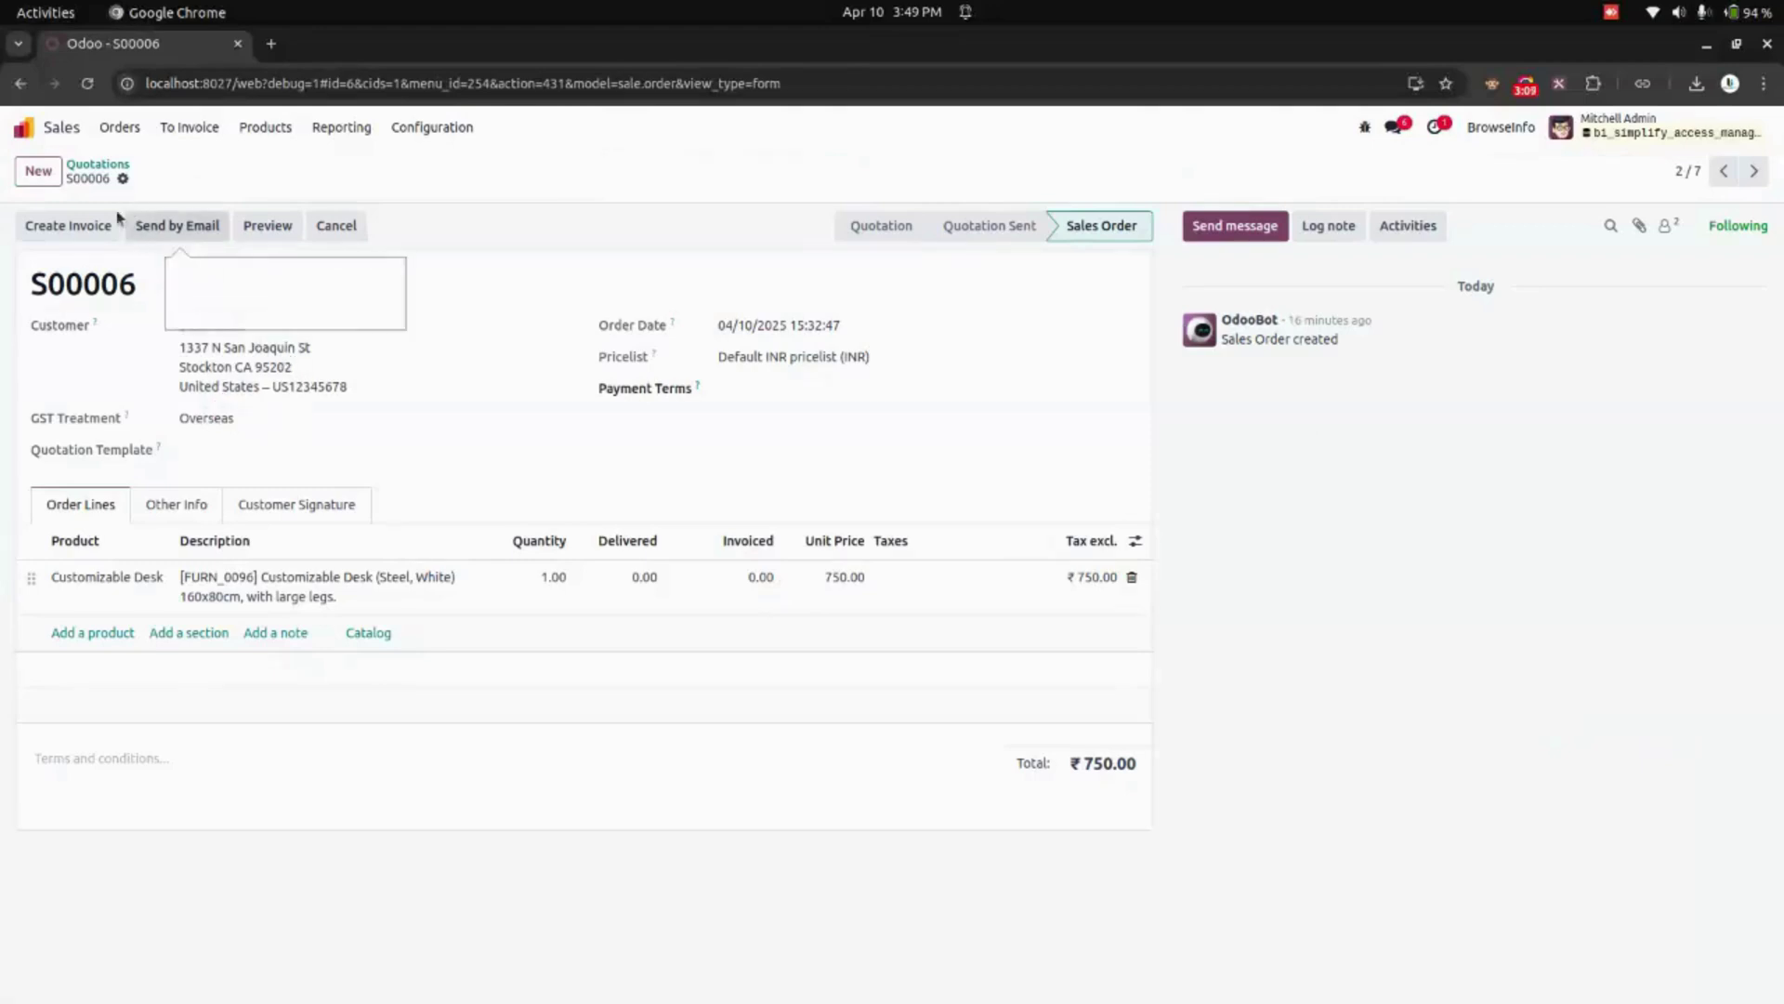
pyautogui.click(121, 179)
pyautogui.click(165, 251)
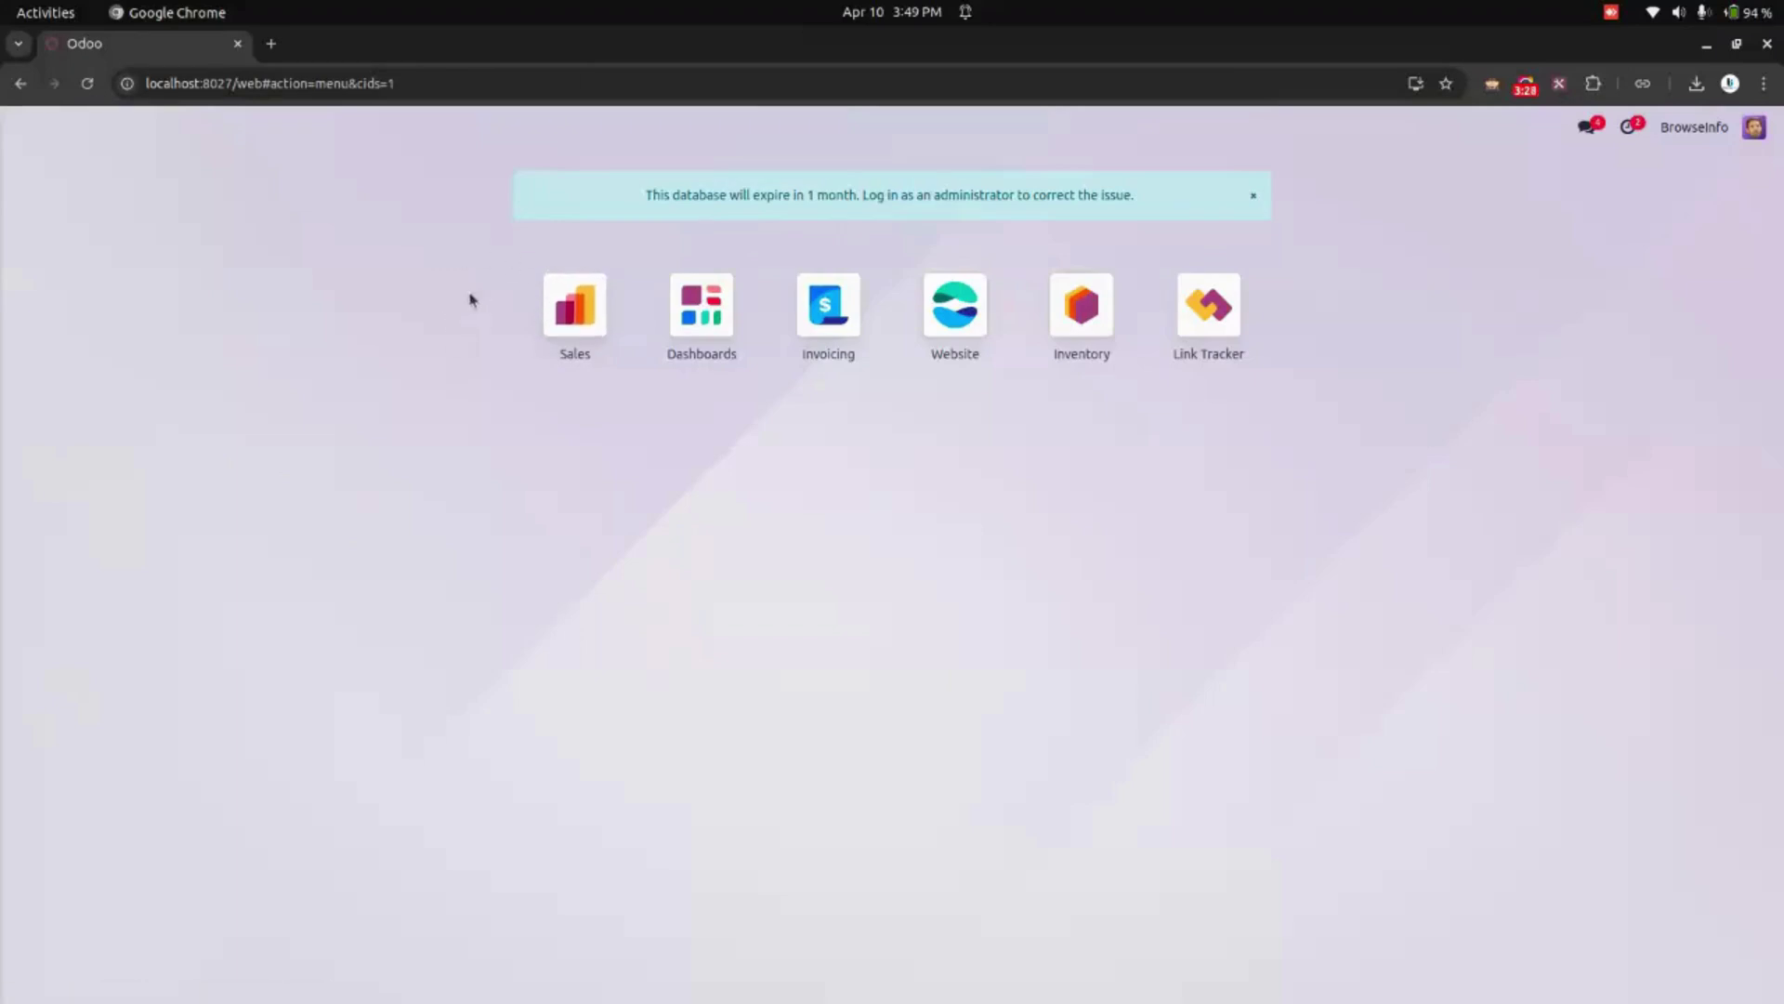
# - Visit Inventory receipts, then open Sales Quotations showing the salesperson's 17 orders
pyautogui.click(1052, 337)
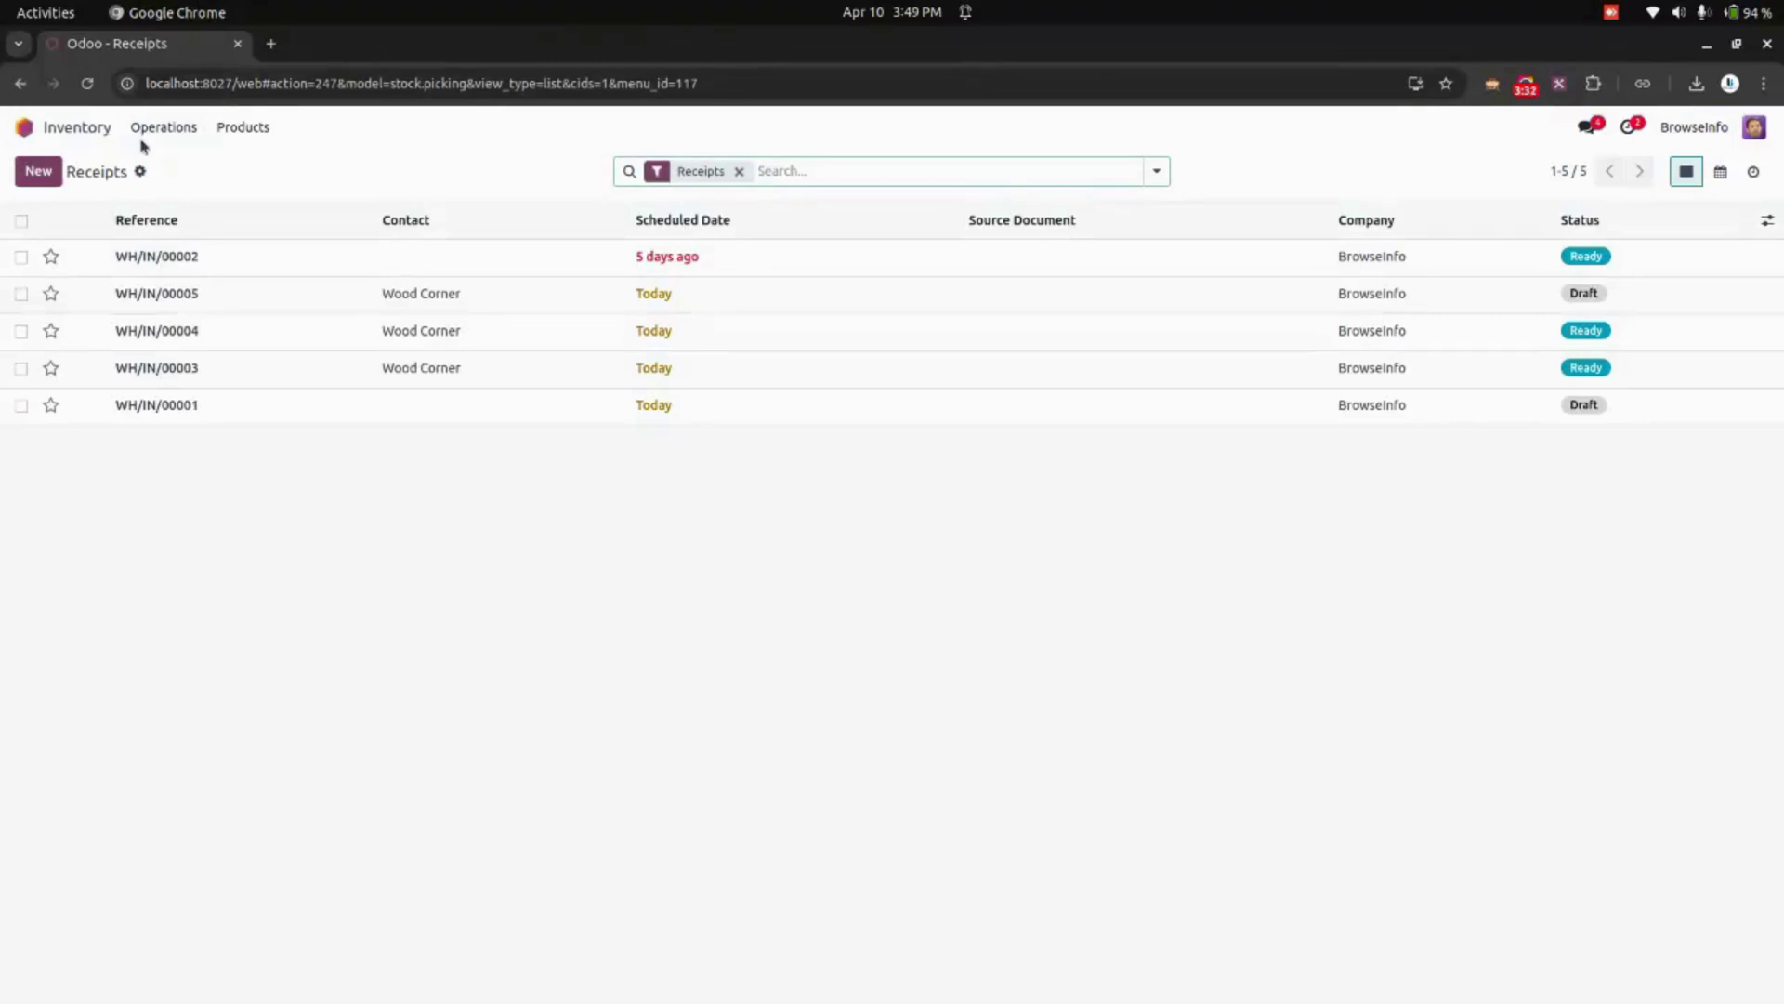
pyautogui.click(28, 130)
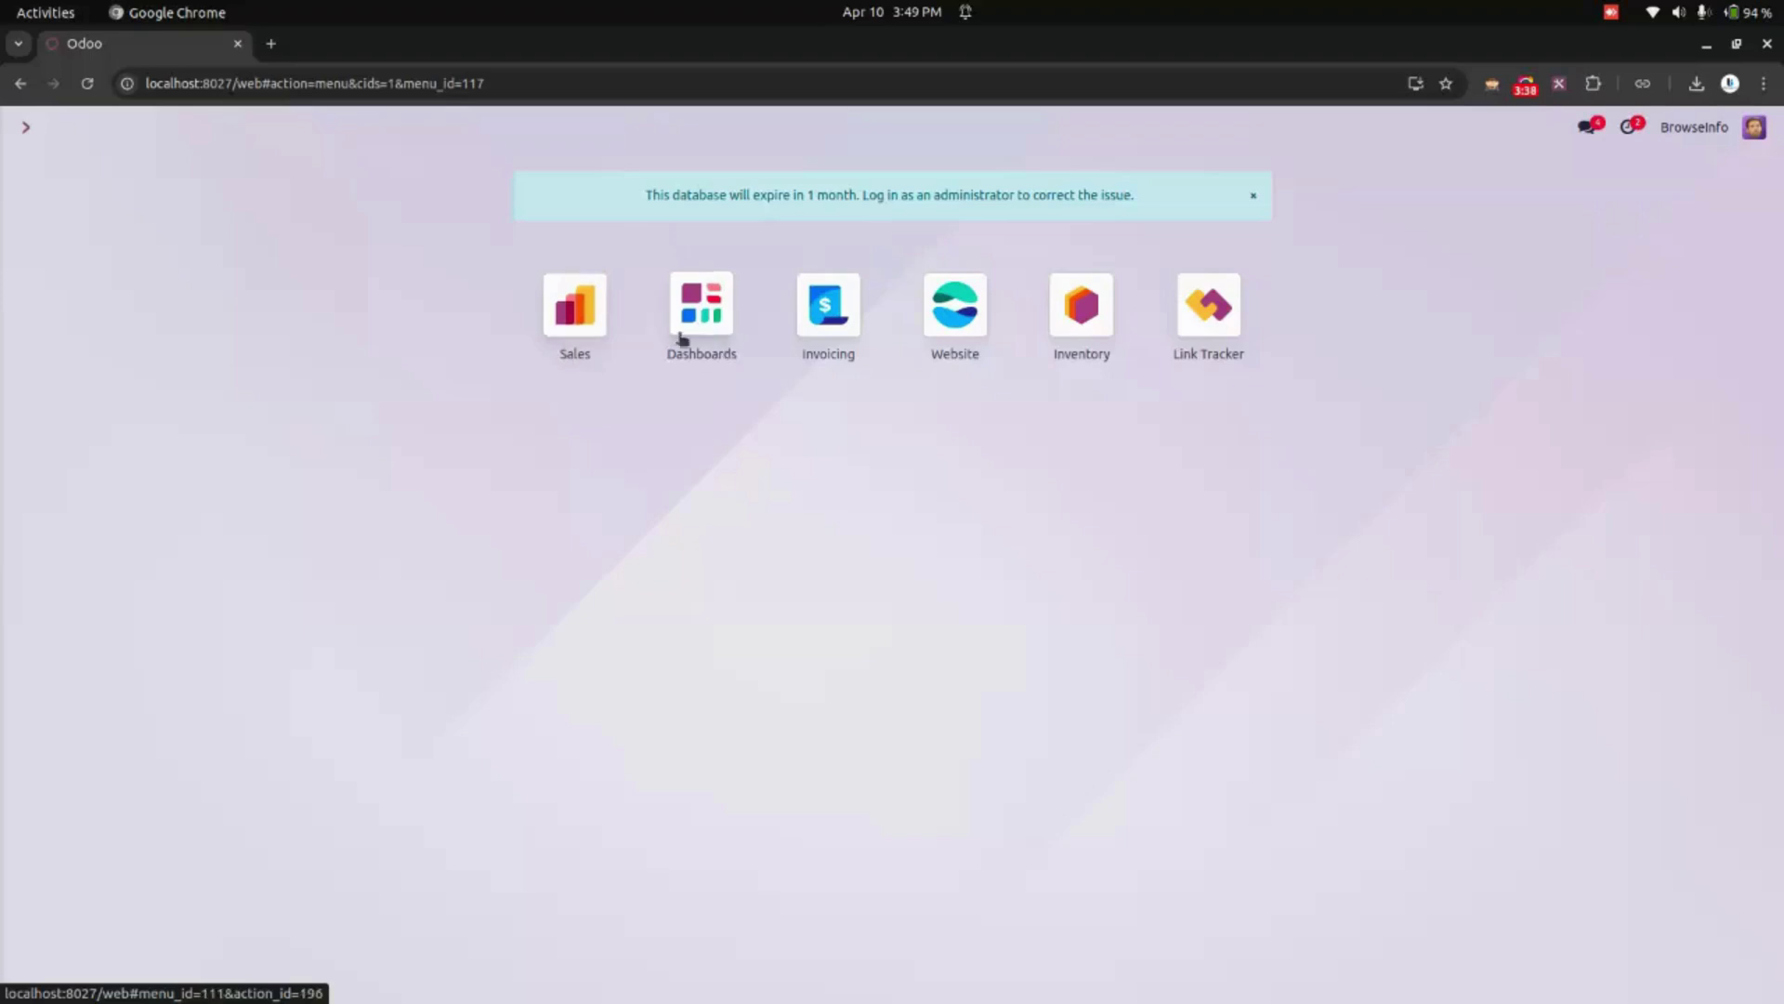
pyautogui.click(567, 311)
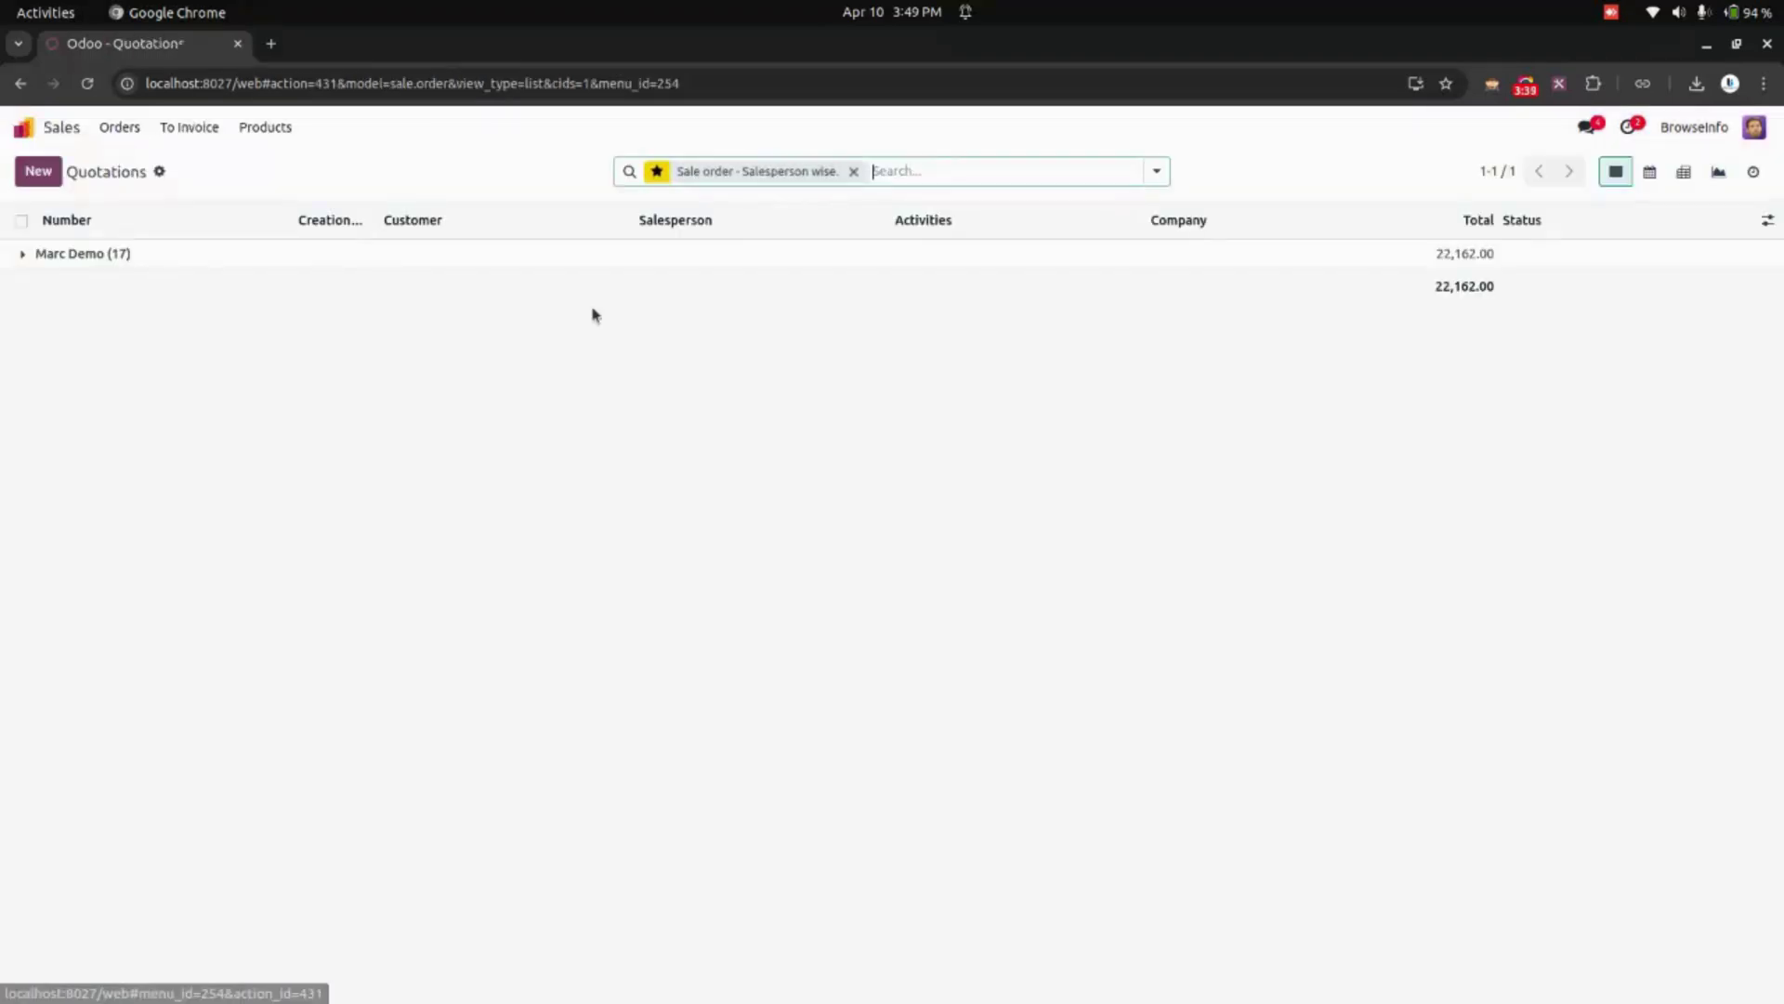
# - Expand the salesperson's order group, tick and untick S00024, and open order S00023
pyautogui.click(764, 249)
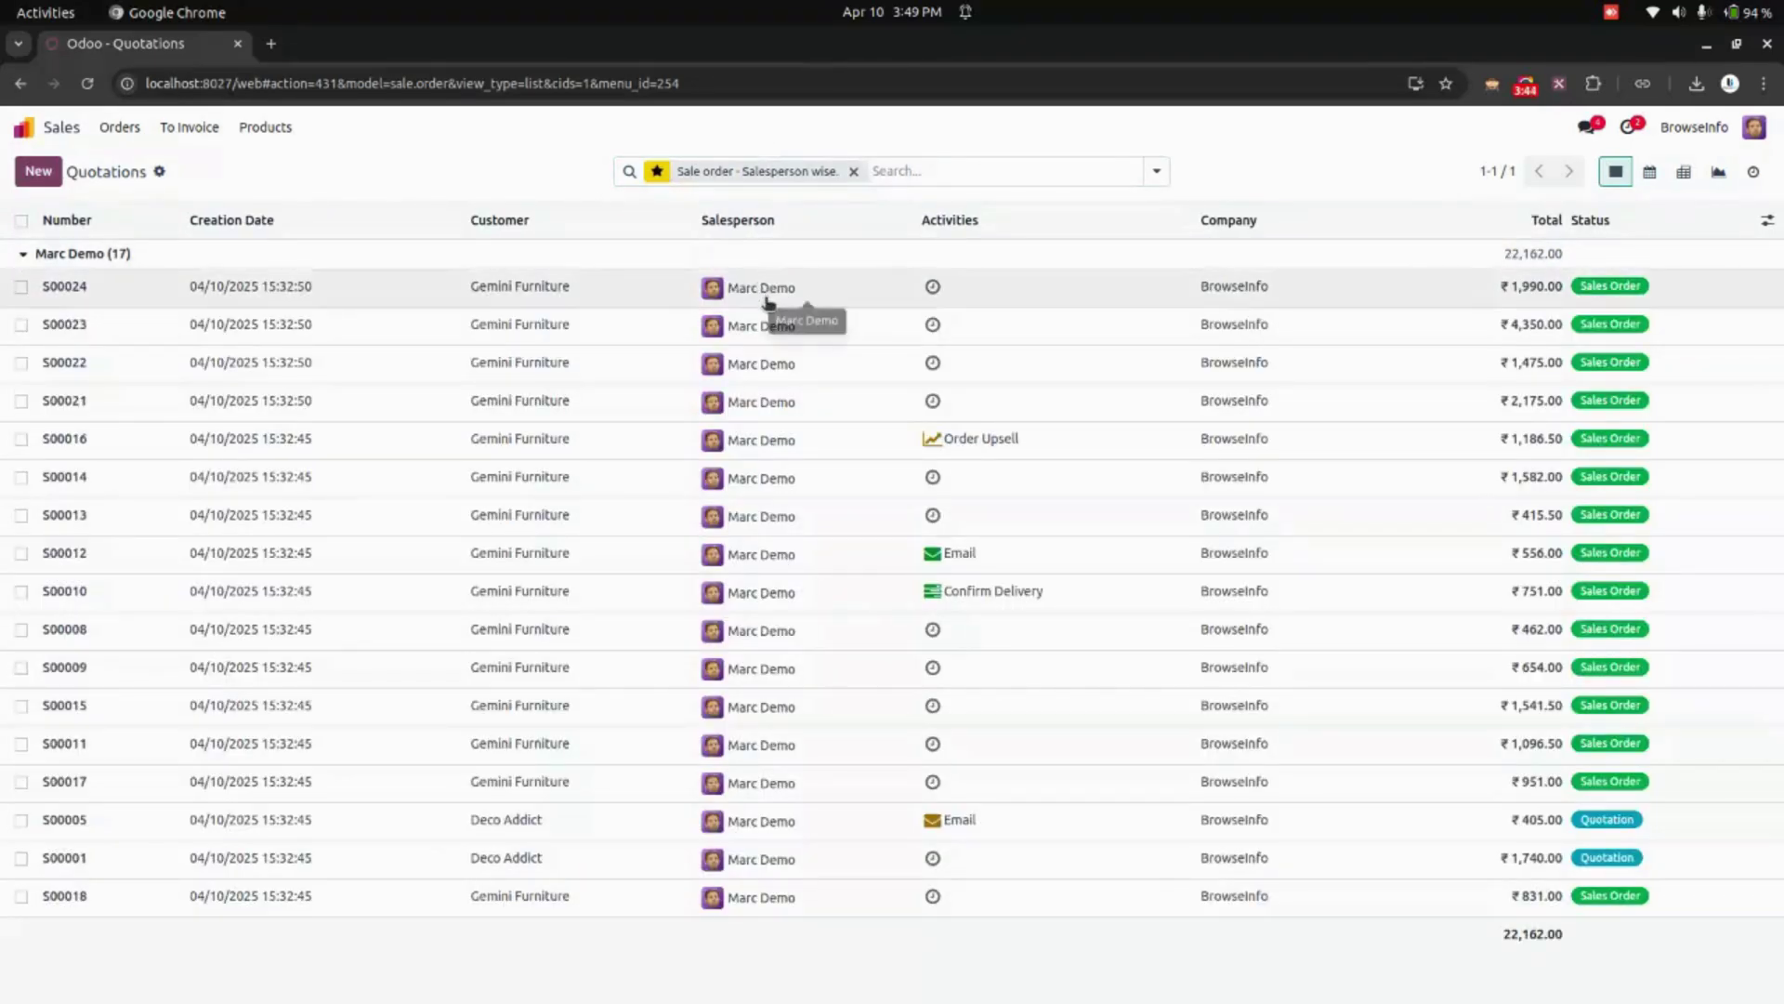
pyautogui.click(20, 286)
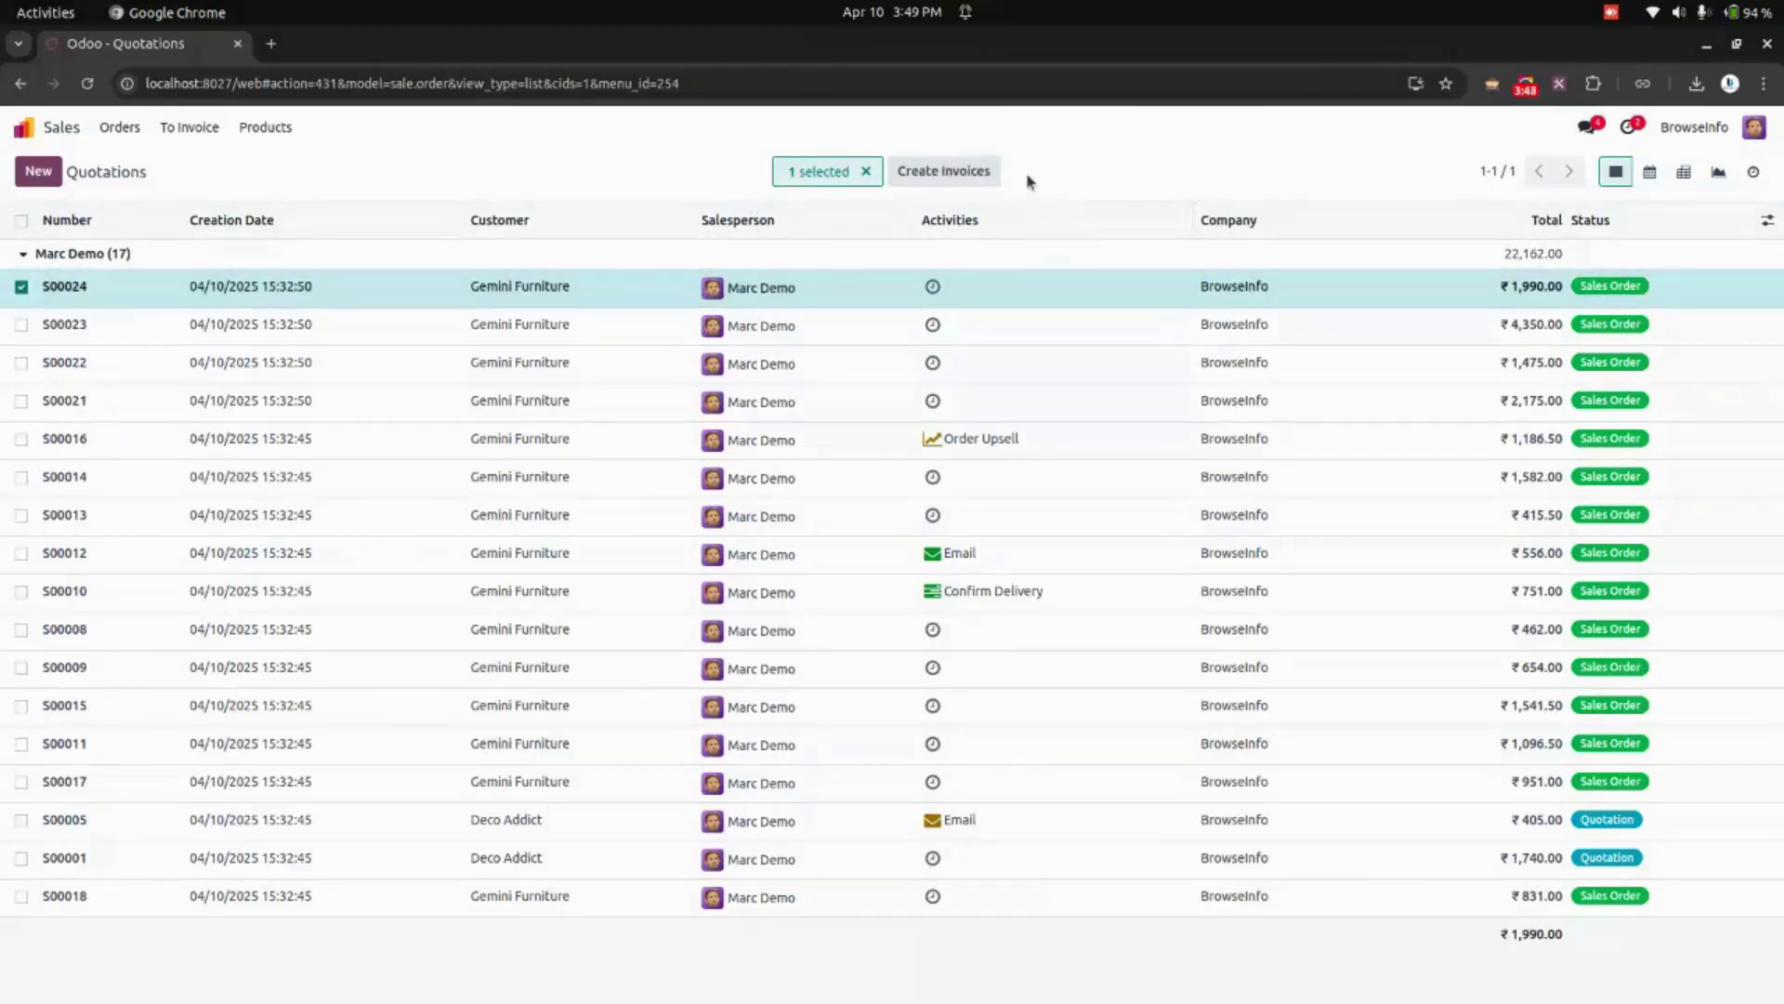
pyautogui.click(21, 286)
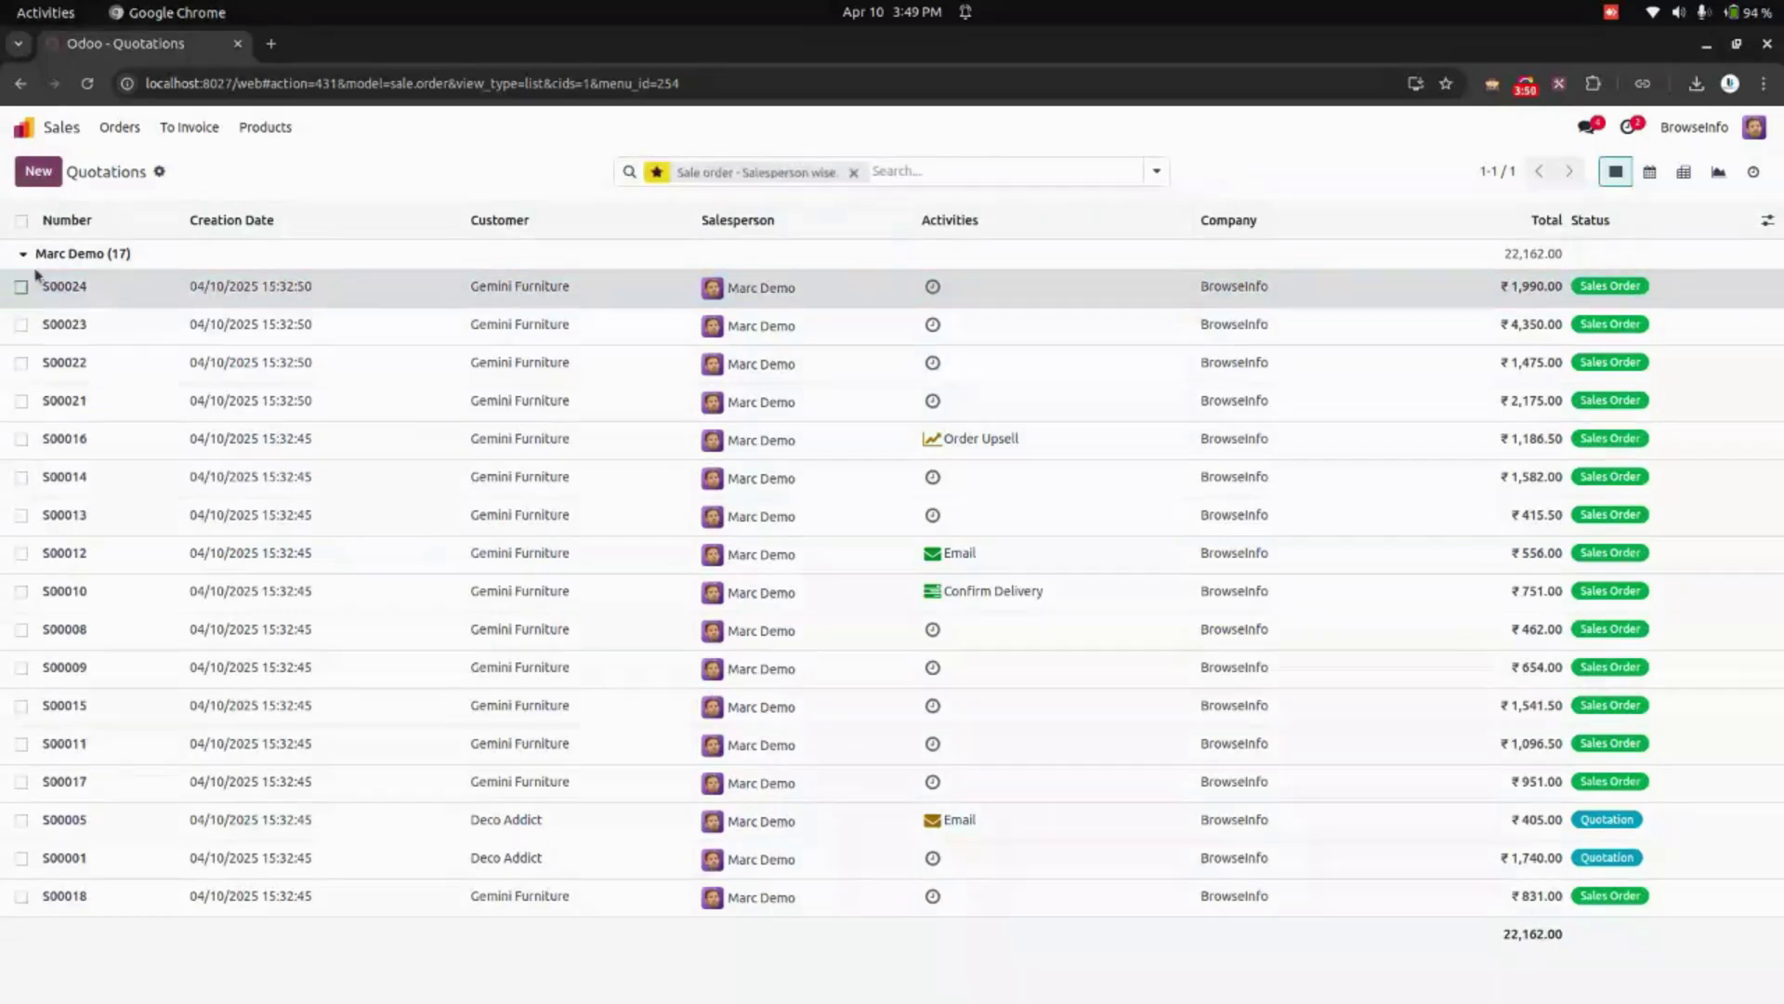
pyautogui.click(159, 171)
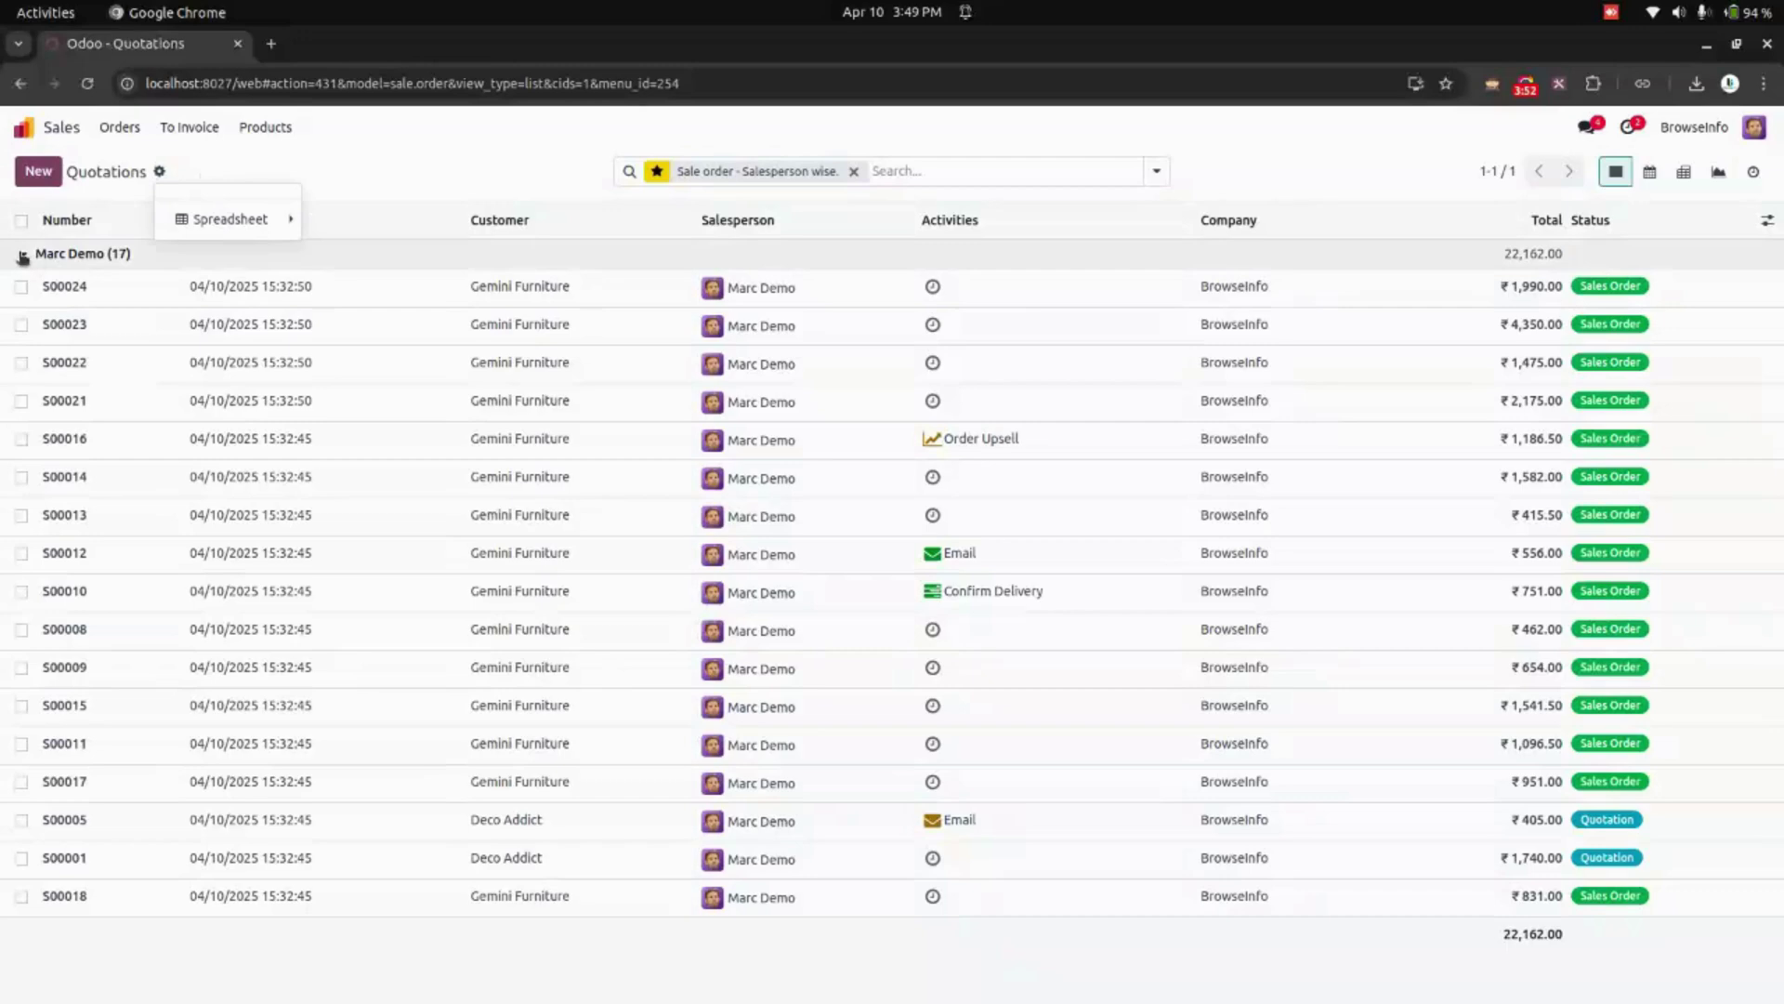
pyautogui.click(323, 336)
# - Create a new quotation and choose its customer
pyautogui.click(38, 171)
pyautogui.click(486, 333)
pyautogui.click(387, 387)
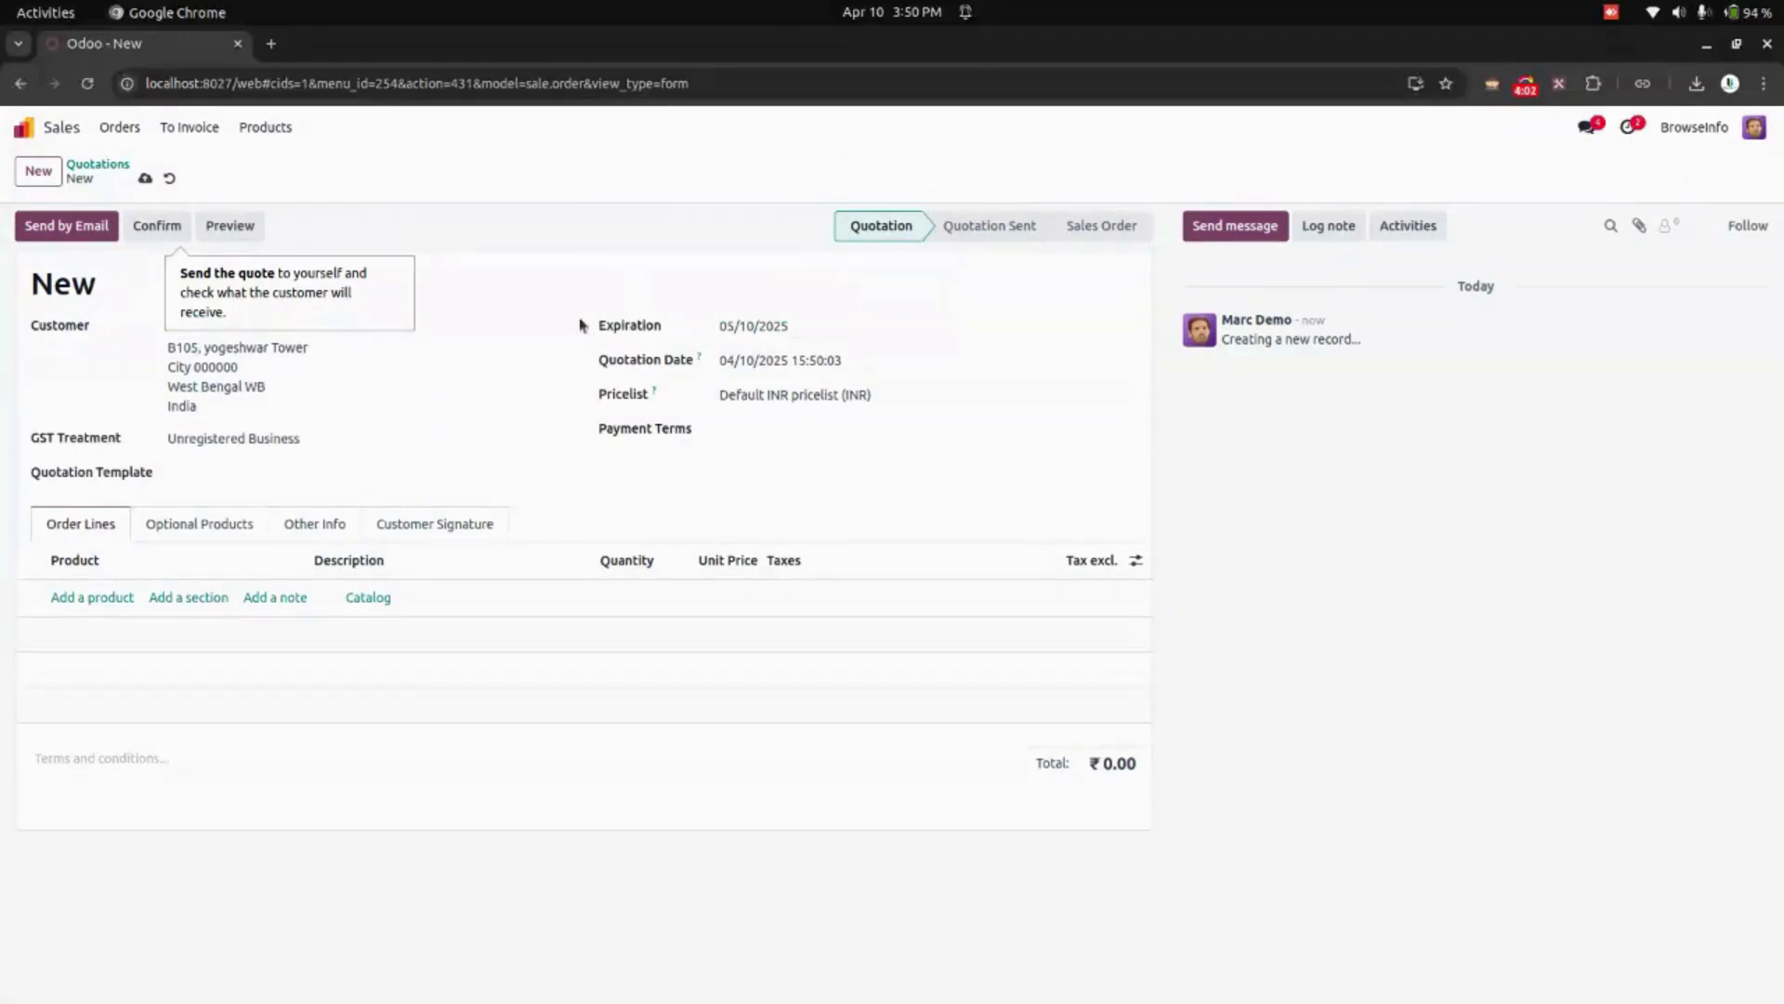
# - Save the new quotation as S00026, open S00023, and reload it in developer mode
pyautogui.click(104, 164)
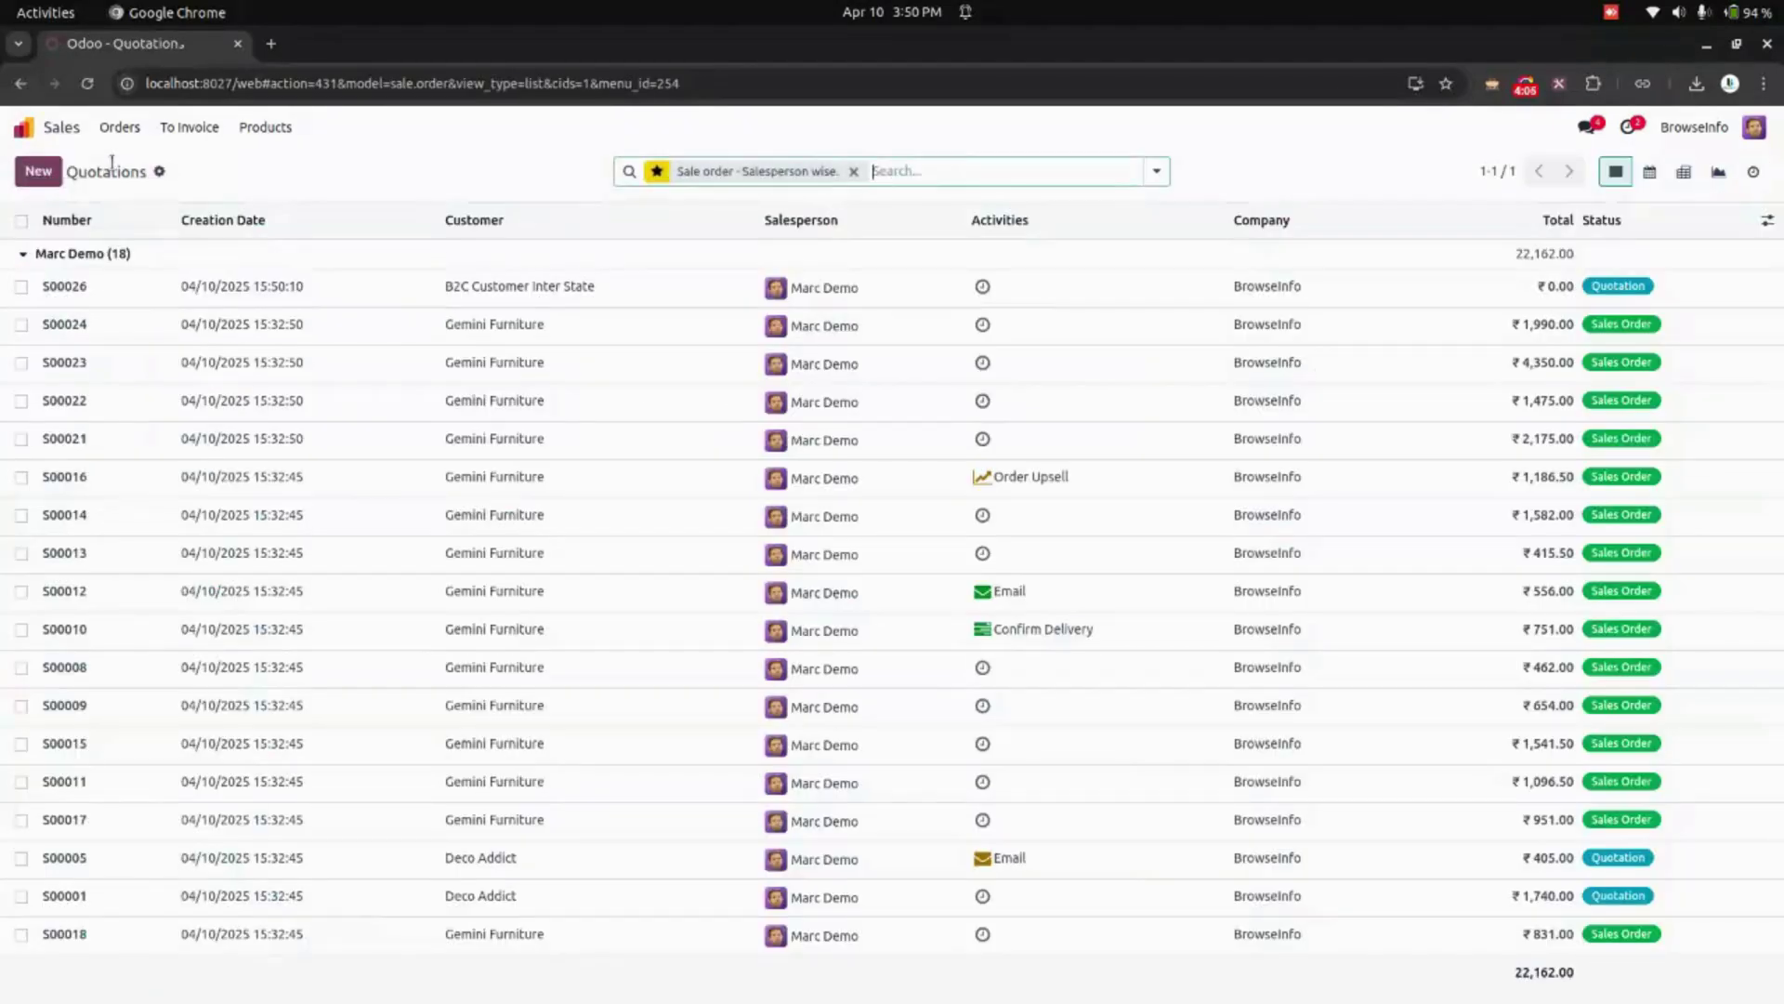
pyautogui.click(207, 361)
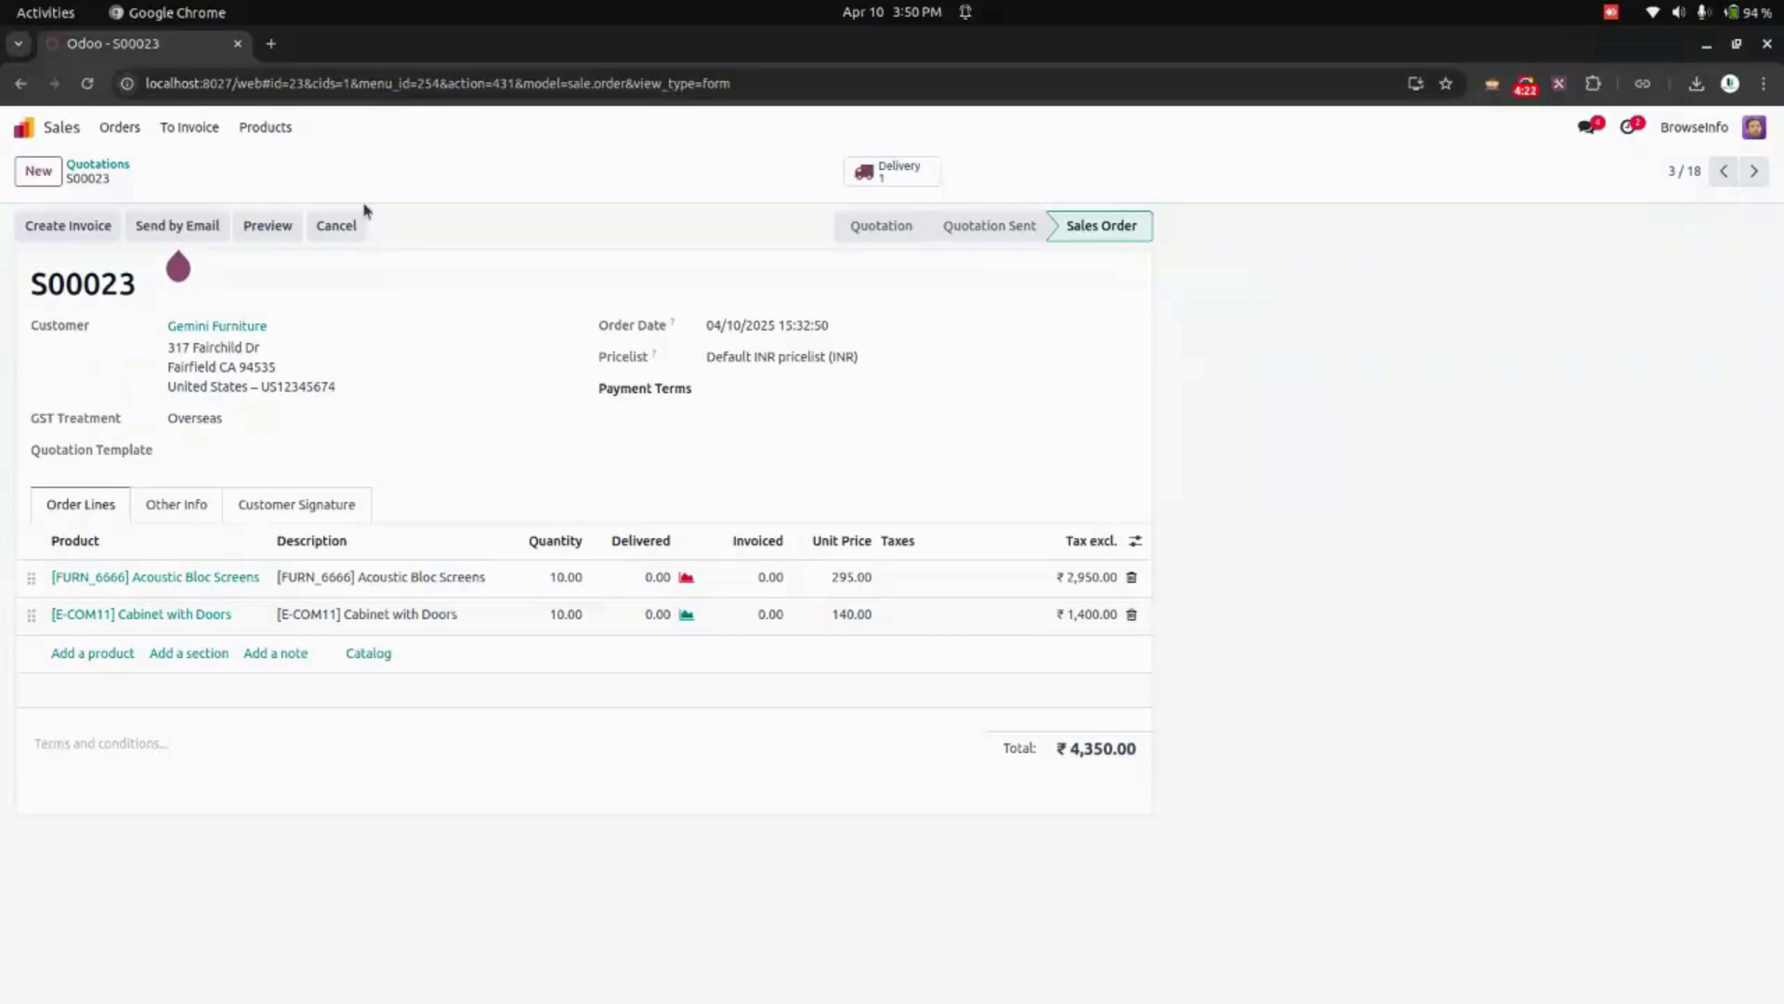
pyautogui.click(1491, 83)
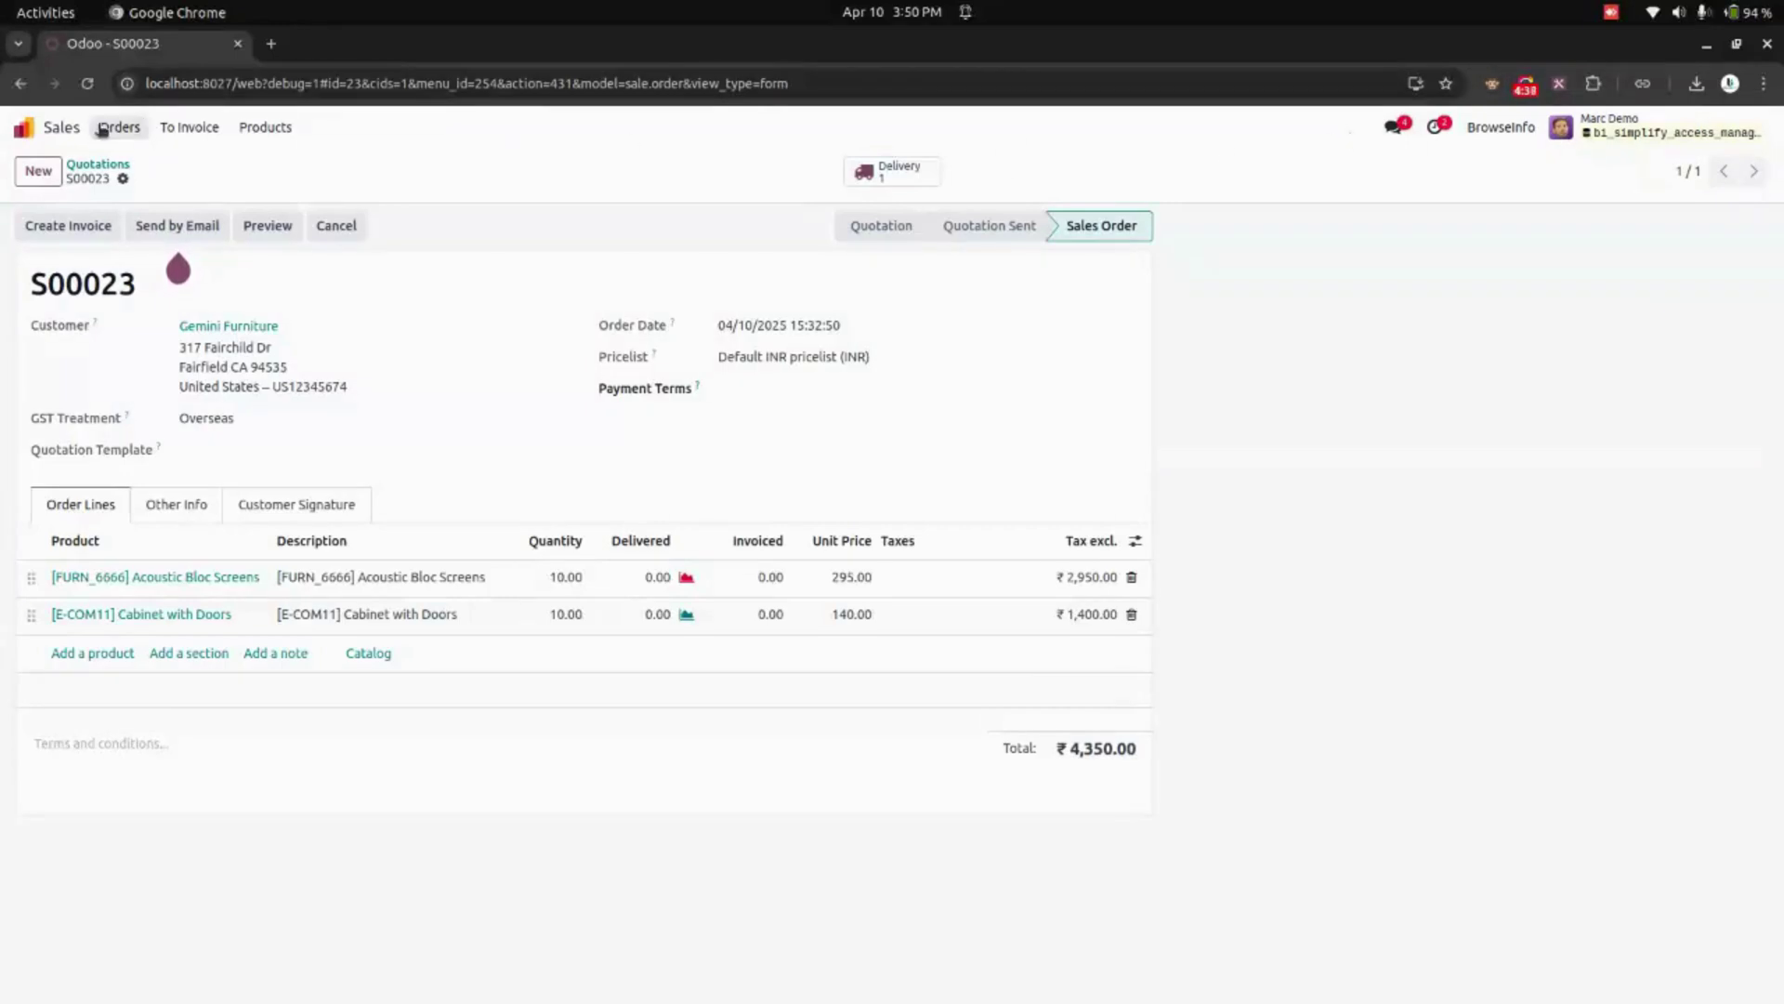
# - As the restricted user, check Sales quotations, then open Invoicing's six posted invoices totalling ₹777,989.27
pyautogui.click(28, 128)
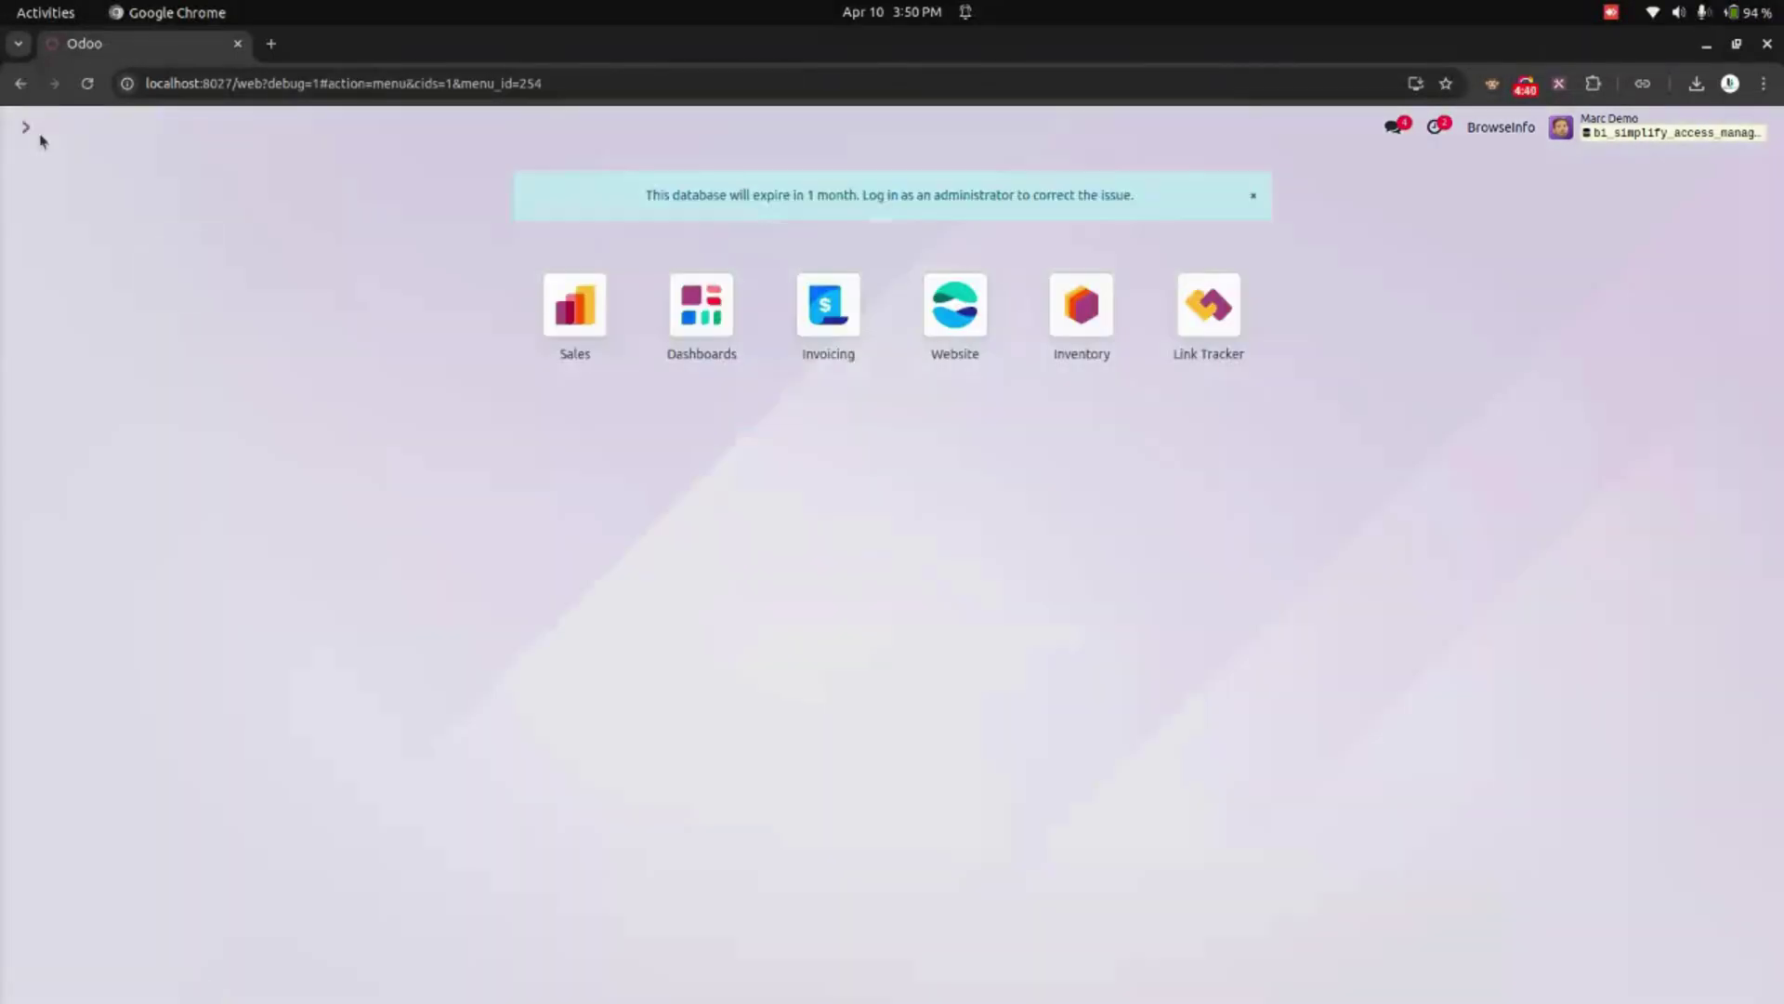
pyautogui.click(575, 320)
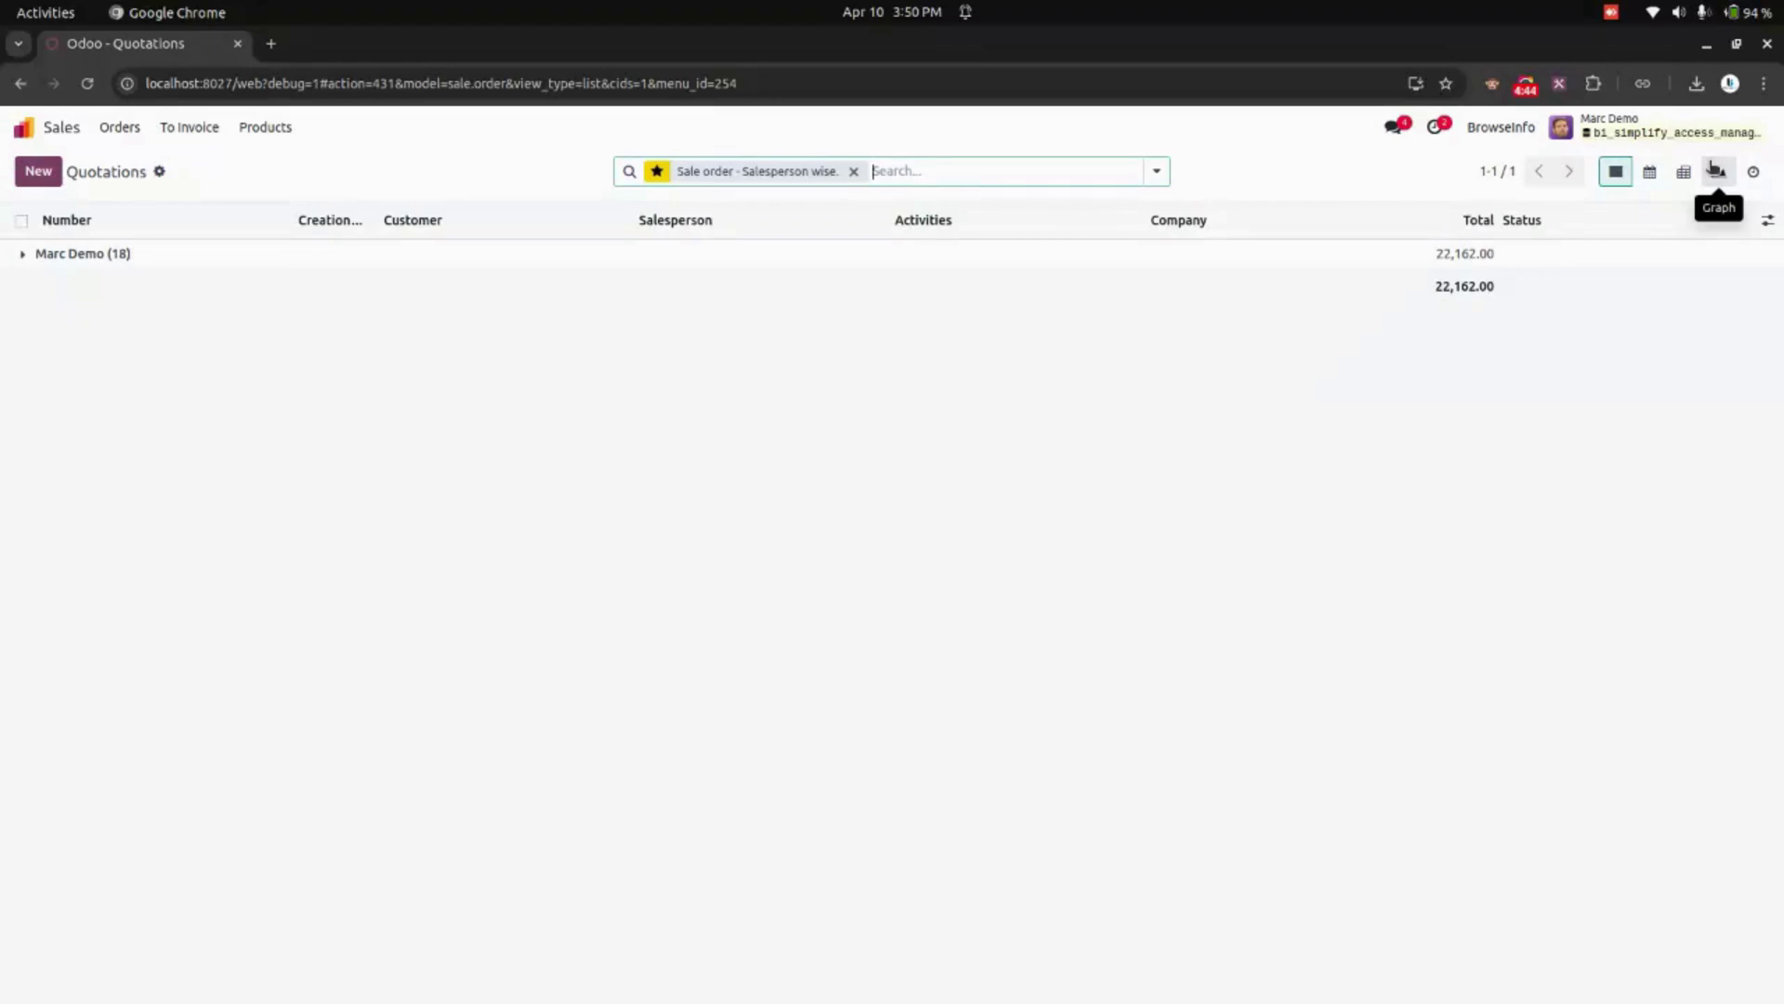
pyautogui.click(26, 131)
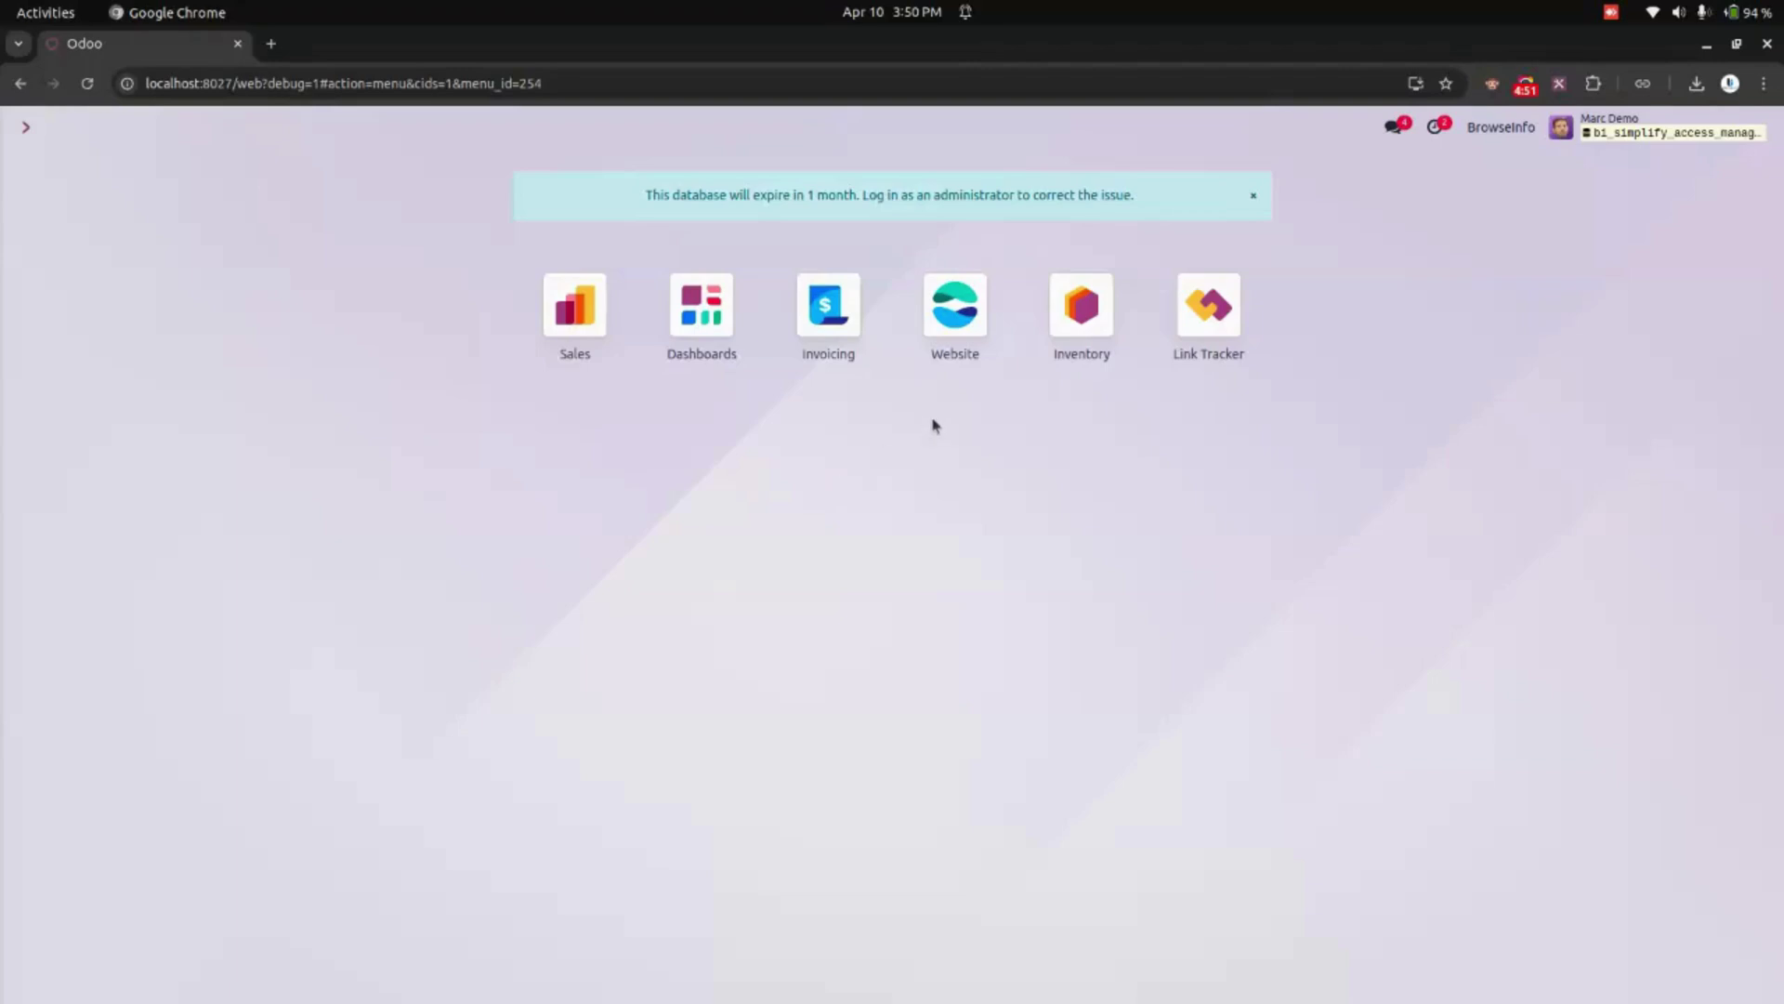
pyautogui.click(805, 336)
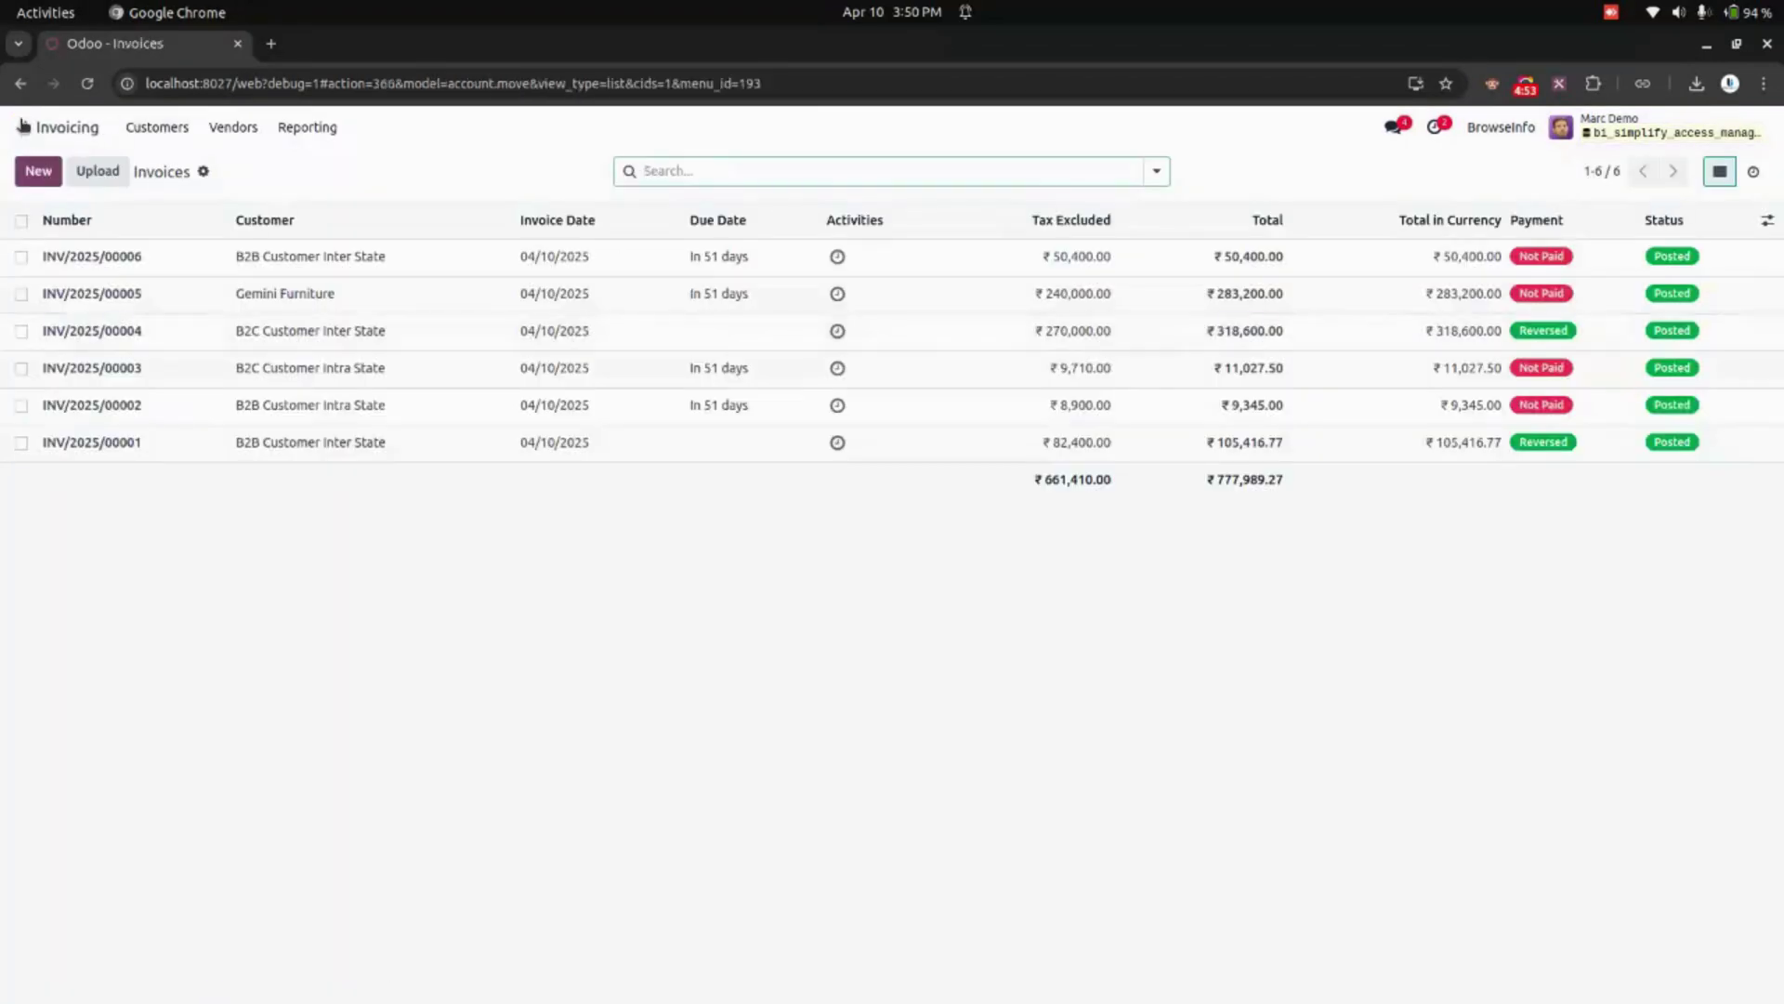